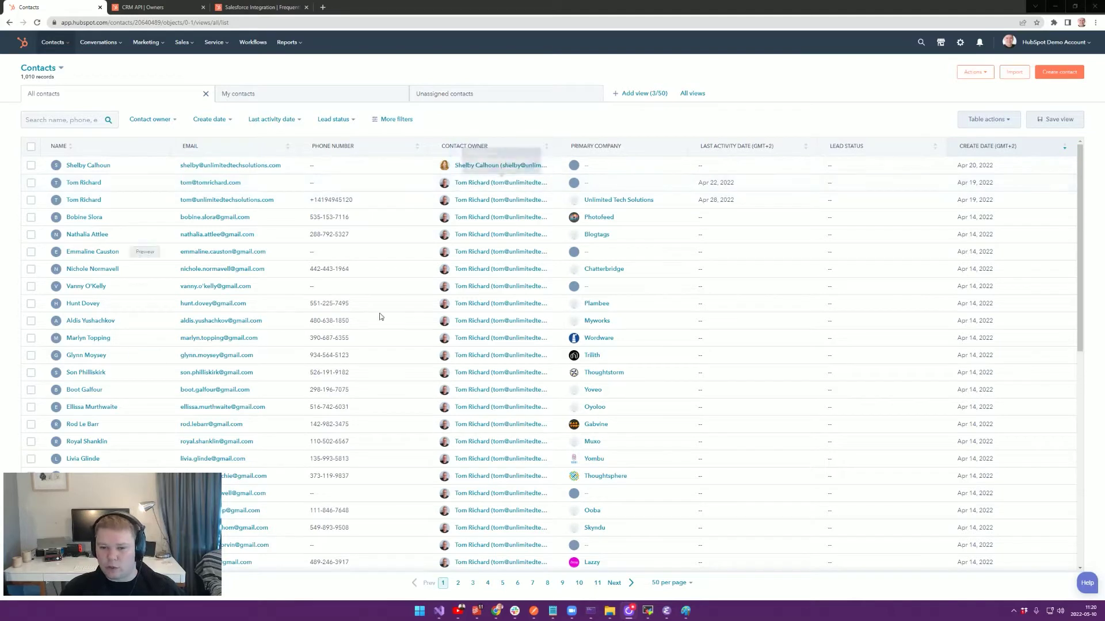
Switch to Paint to examine the redacted contacts screenshot with Salesforce-labelled owners, and return to the browser.
mouse_move(686, 611)
left_click(661, 575)
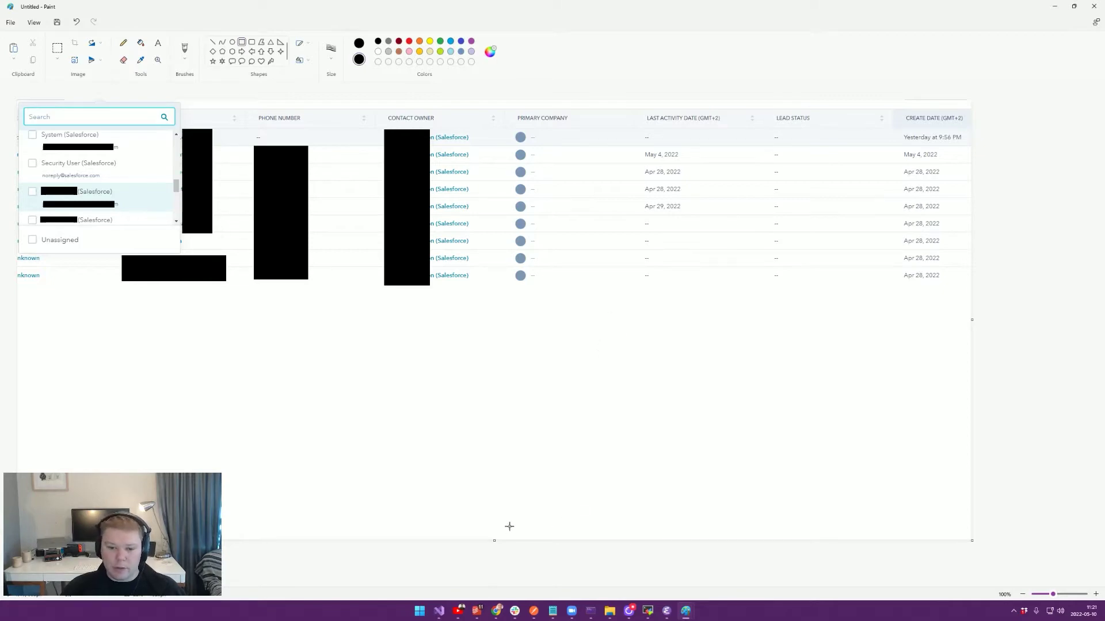
left_click(496, 610)
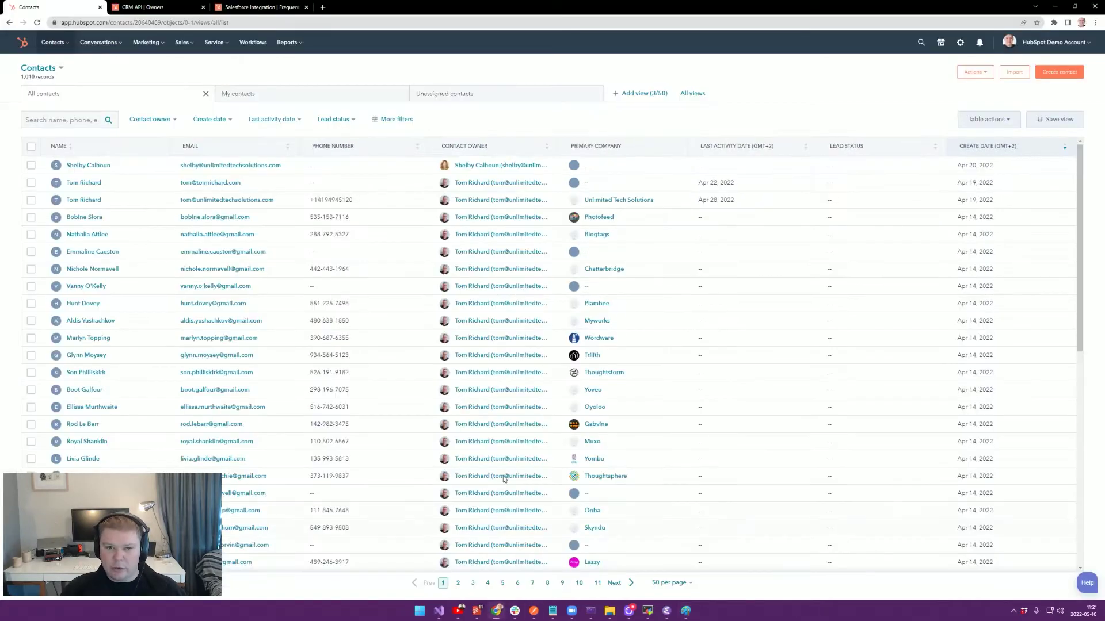
Read the Salesforce integration FAQ section on how Salesforce owner information syncs to HubSpot, highlighting parts of its heading.
left_click(262, 7)
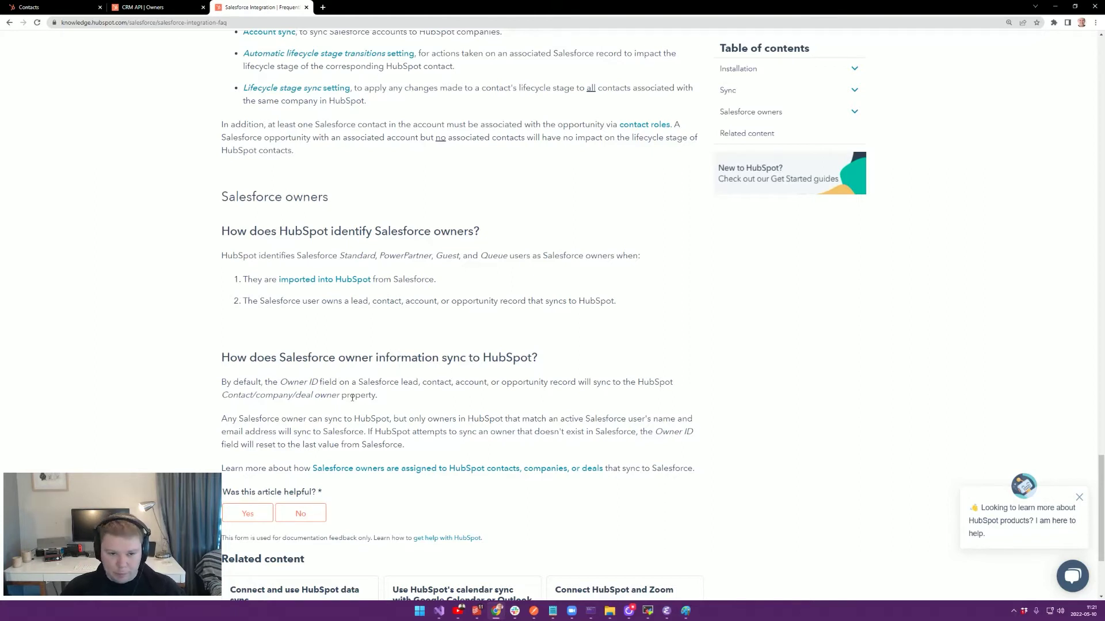
left_click_drag(283, 358, 335, 358)
left_click(396, 384)
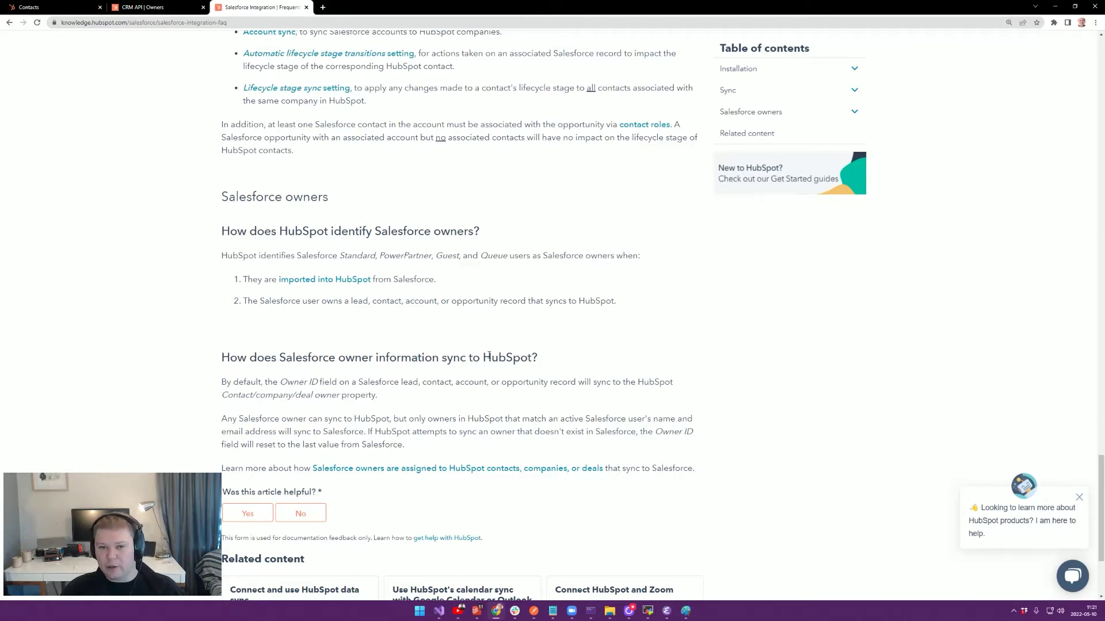
left_click_drag(487, 356, 535, 363)
left_click(553, 368)
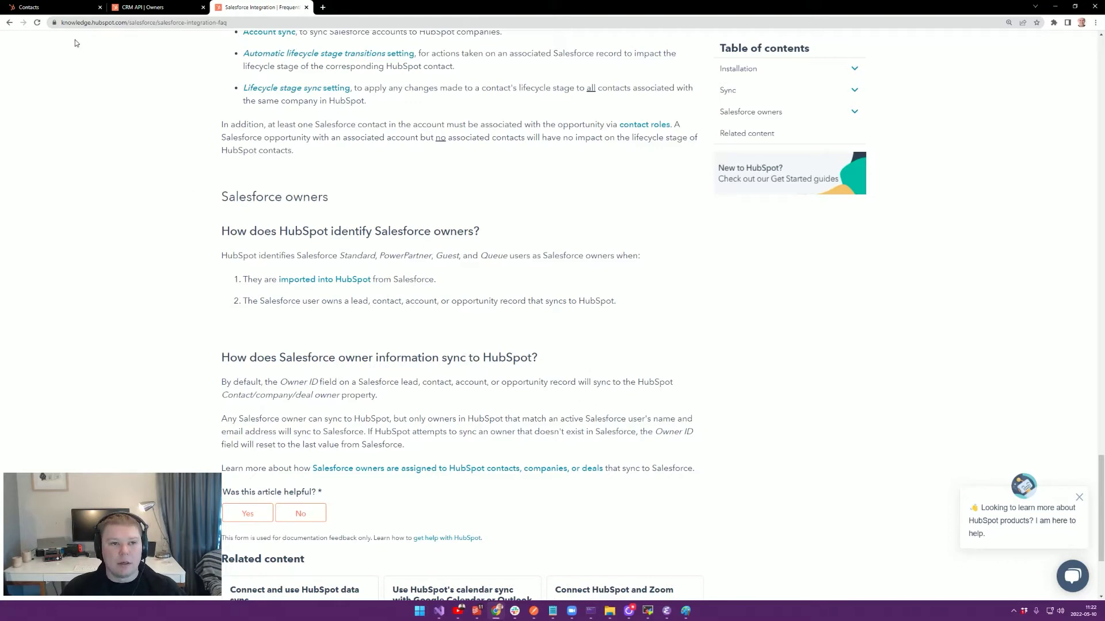
Revisit the HubSpot contacts list and compare its contact owners with the redacted screenshot in Paint.
left_click(49, 8)
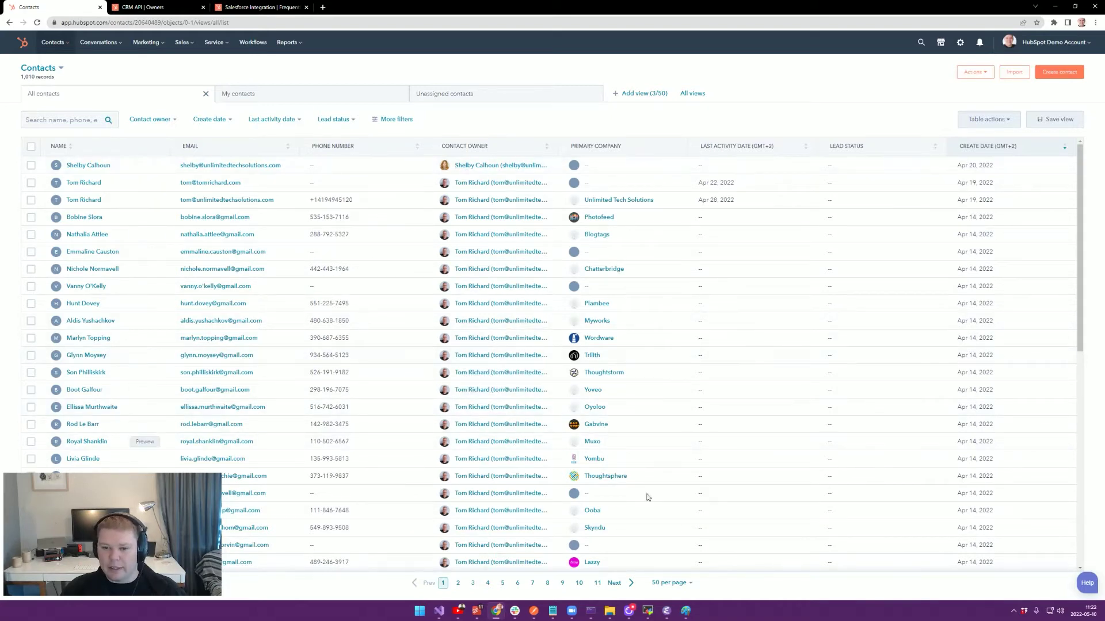
left_click(685, 610)
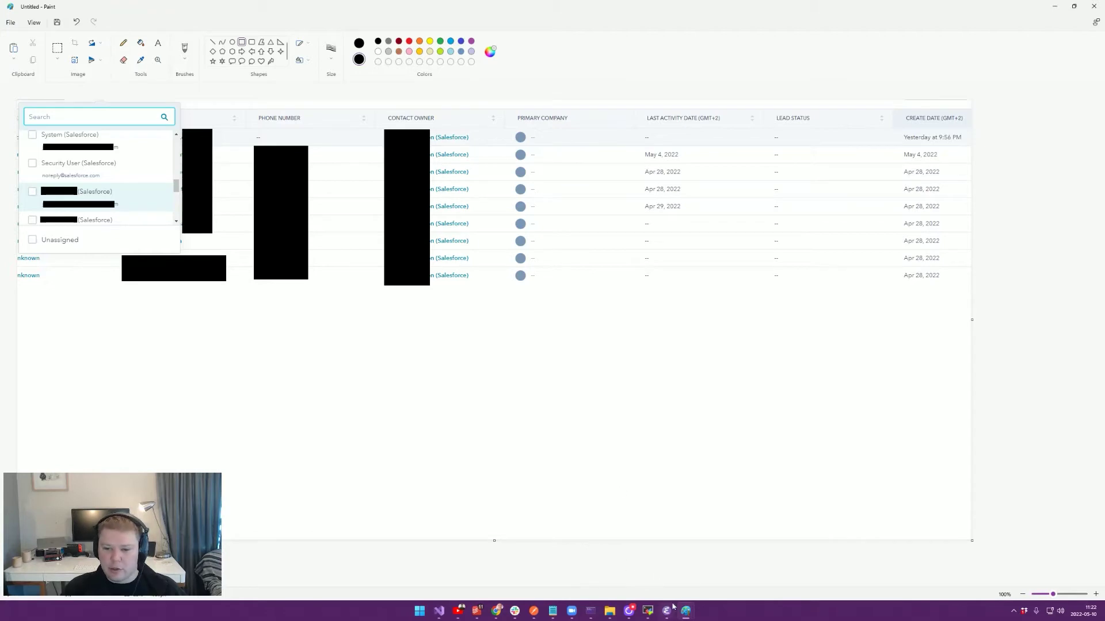
left_click(496, 611)
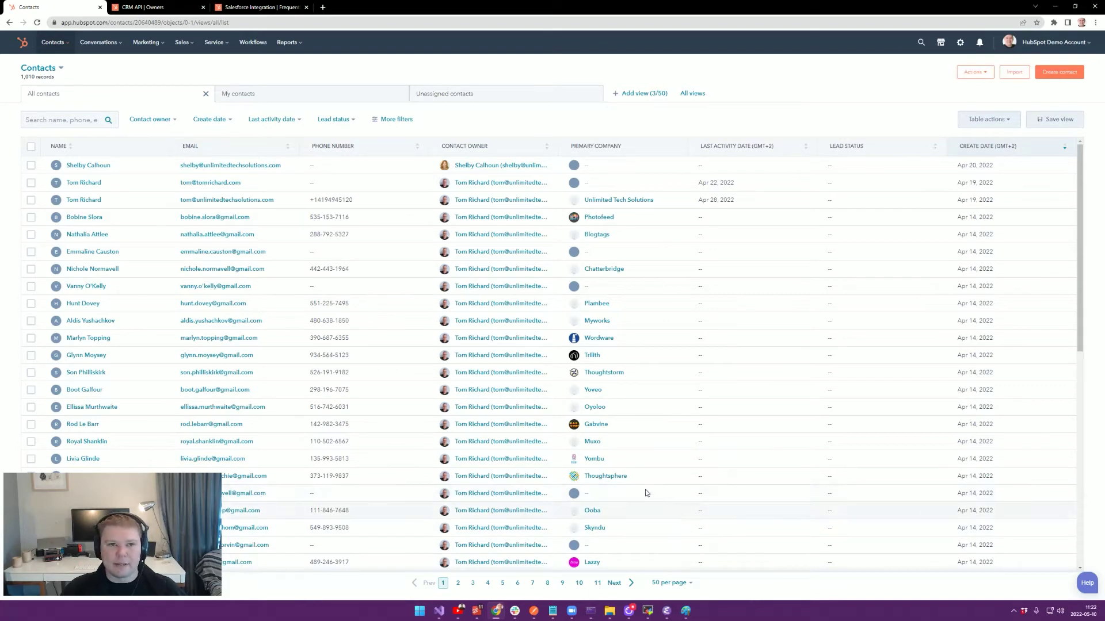
Open the Owners endpoints page in the CRM API documentation and highlight the GET /crm/v3/owners/ path.
key("ctrl+Tab")
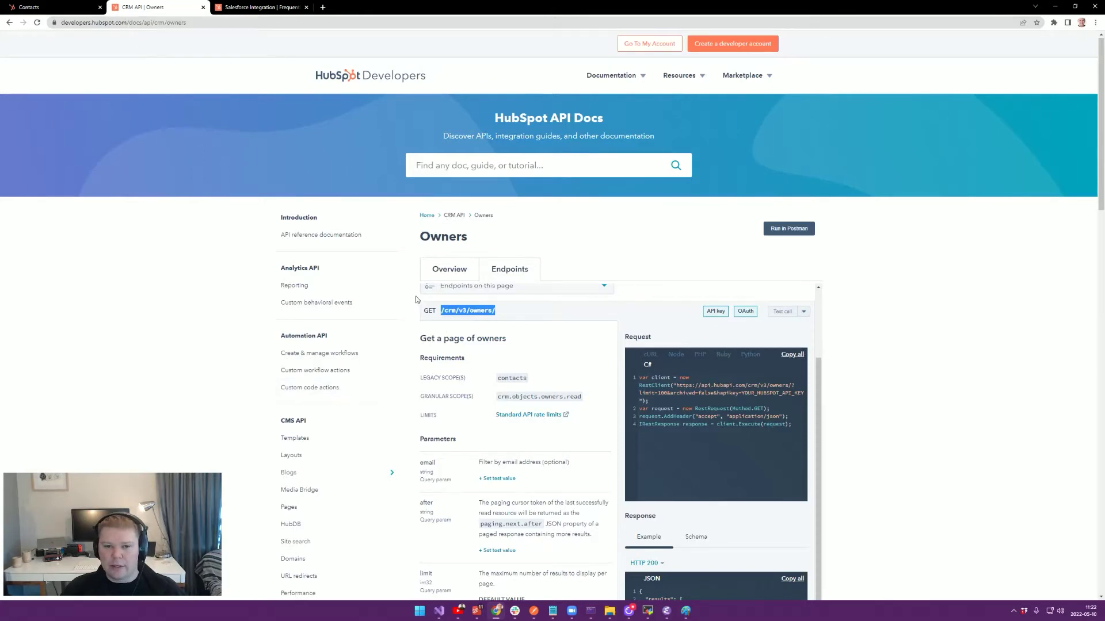
scroll(417, 300, "down", 7)
scroll(316, 454, "down", 3)
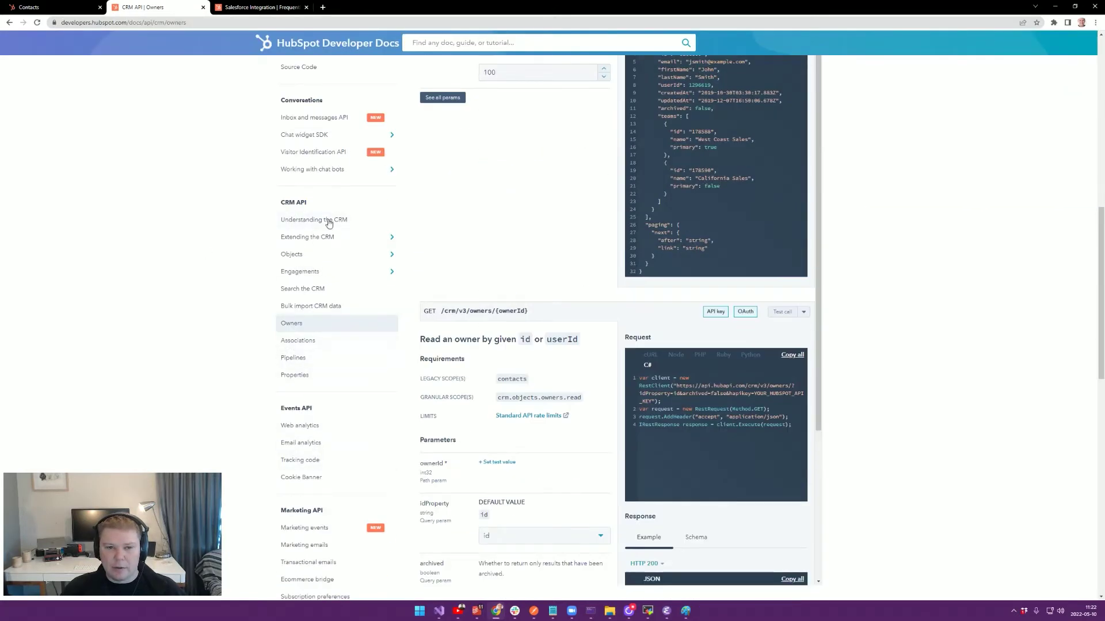
left_click(289, 326)
left_click(499, 270)
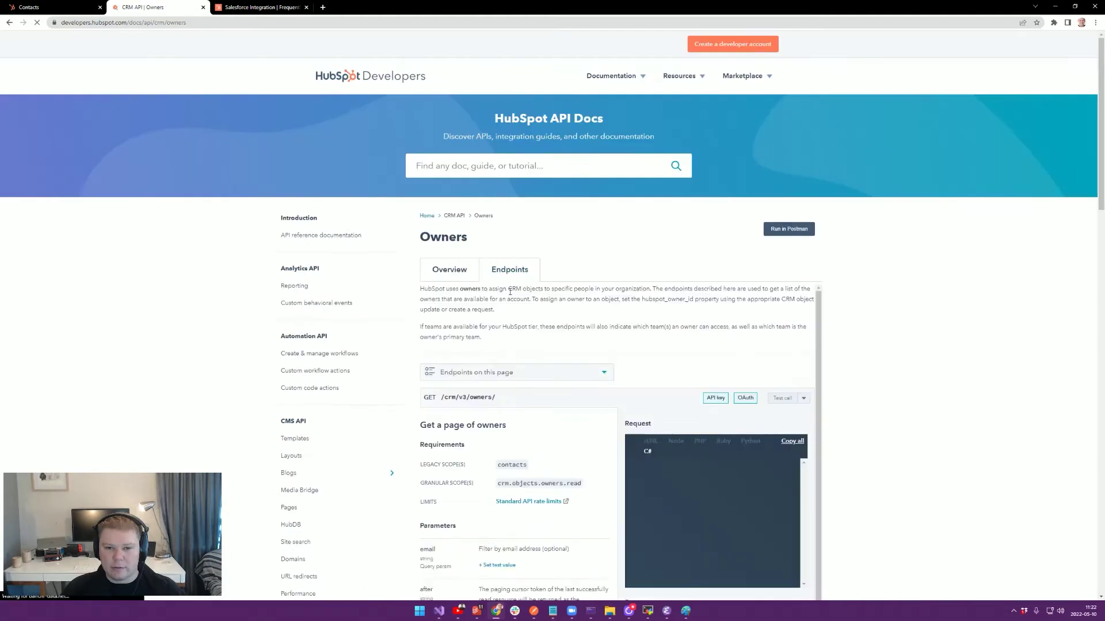
triple_click(444, 399)
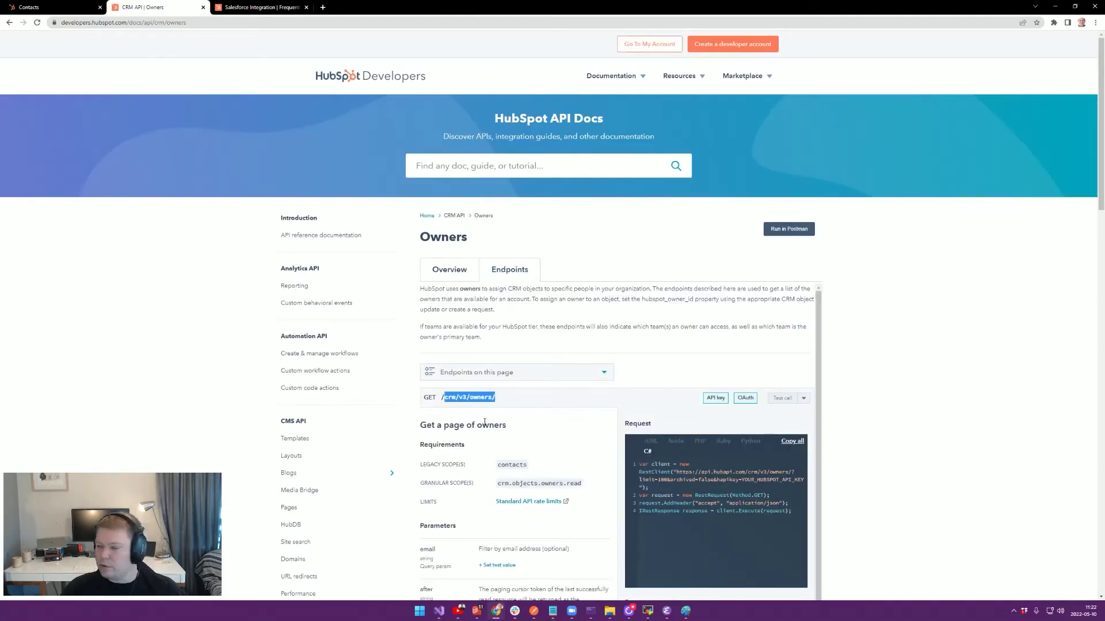
left_click(462, 399)
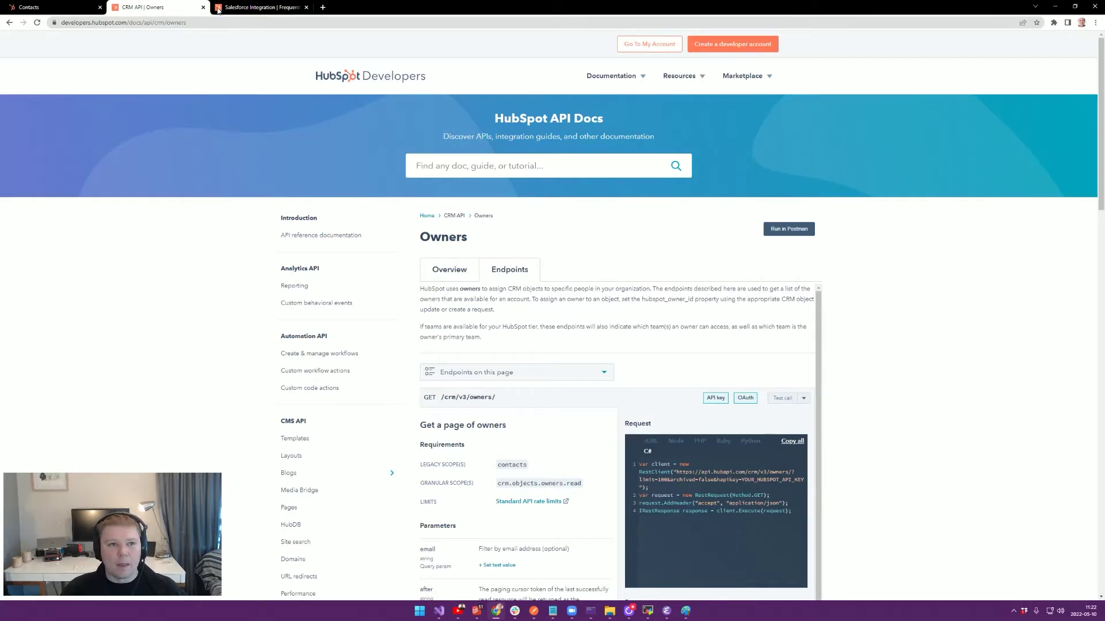
Open the HubSpot account's API key settings and reveal the active API key.
left_click(63, 8)
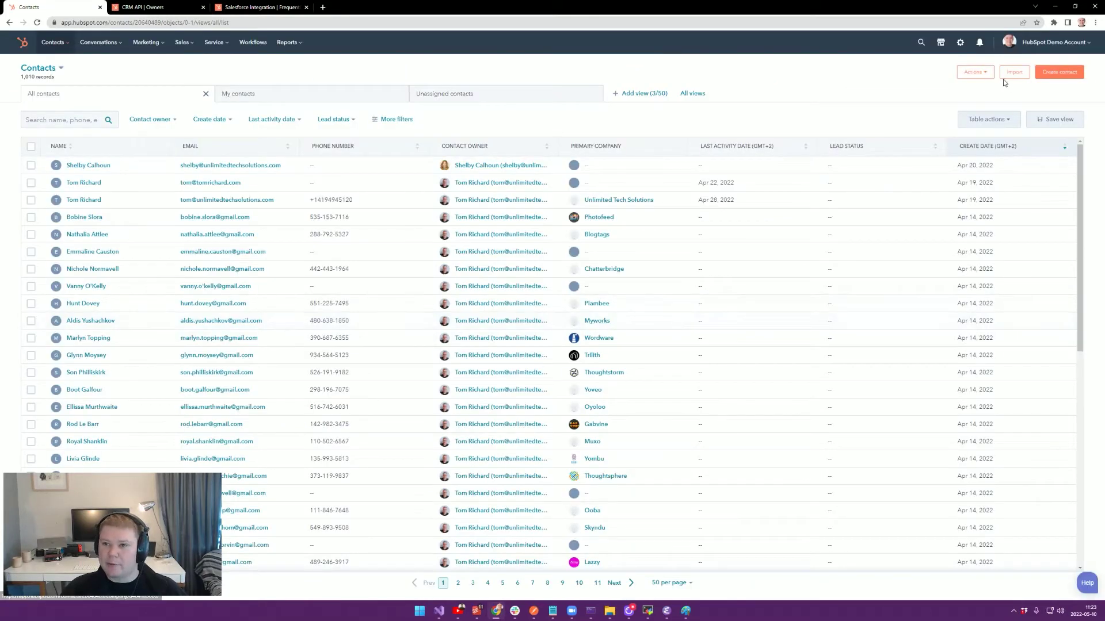
left_click(960, 42)
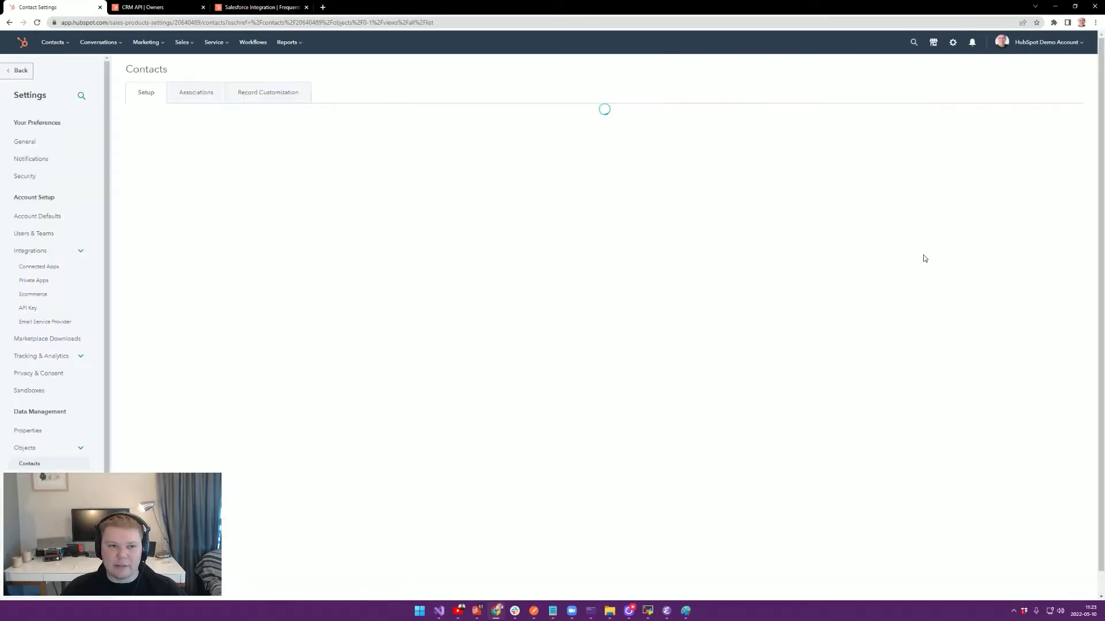
scroll(67, 278, "down", 1)
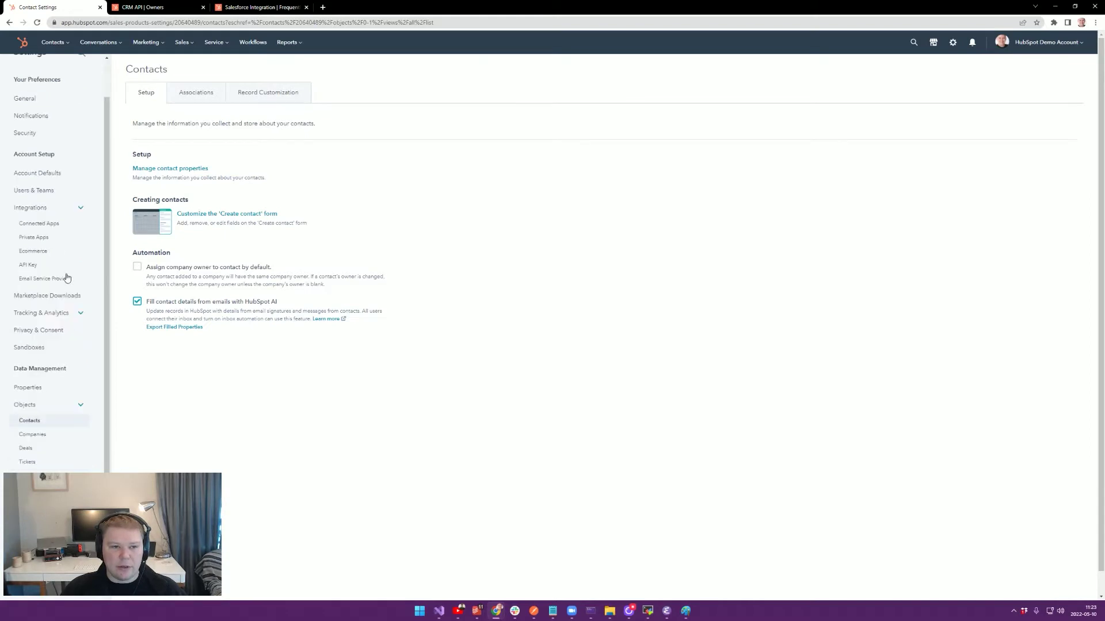
left_click(29, 266)
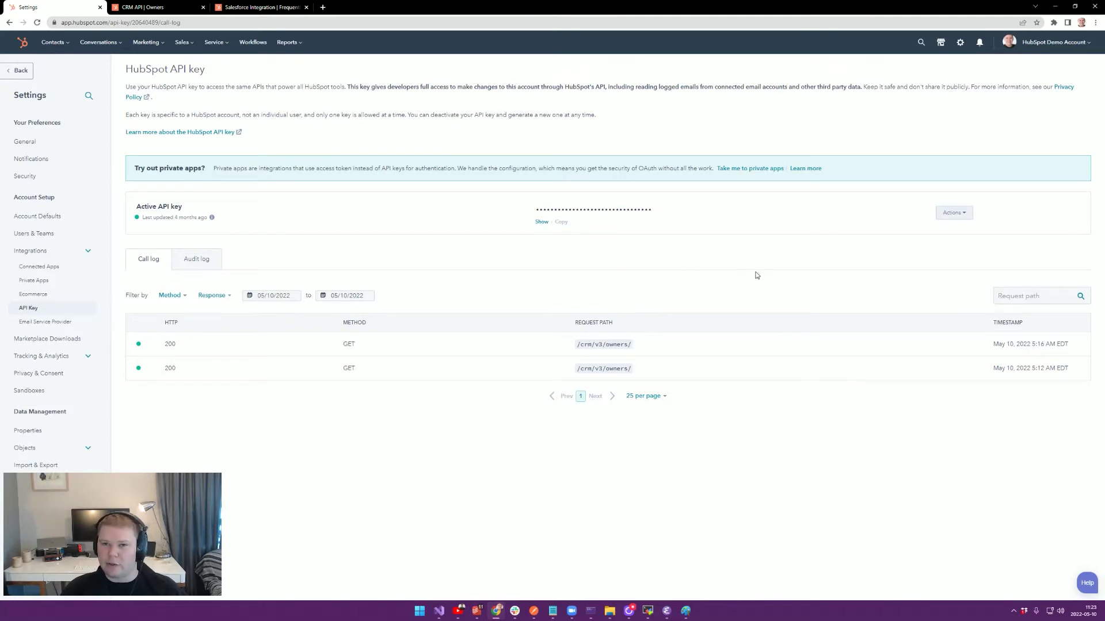
left_click(541, 223)
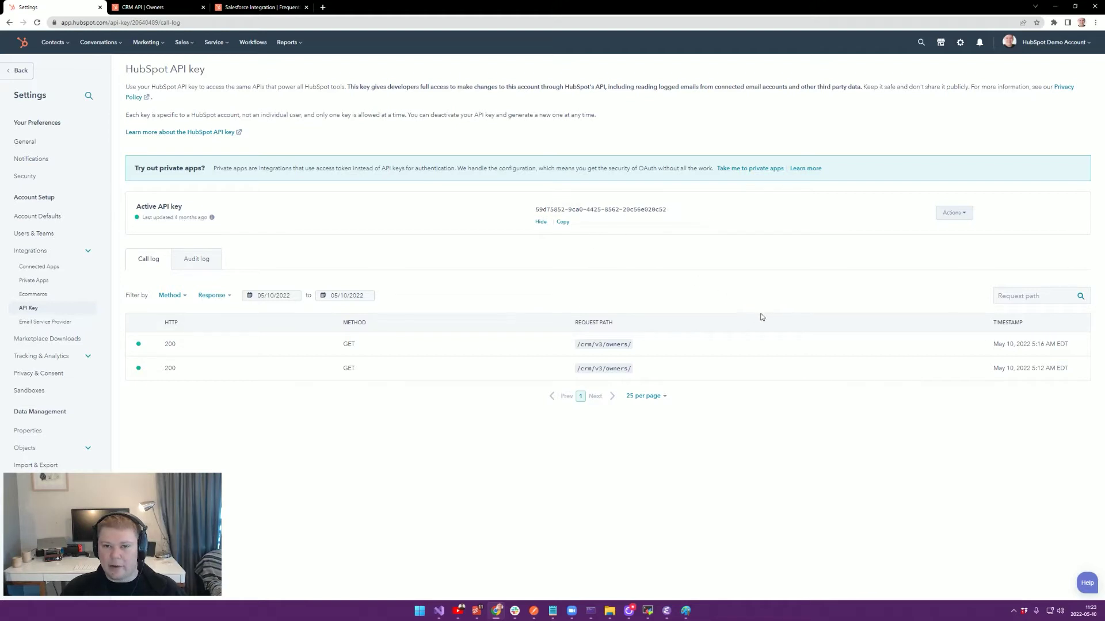
Send a test call to GET /crm/v3/owners/ in the API documentation, authenticating with the account's API key.
left_click(162, 16)
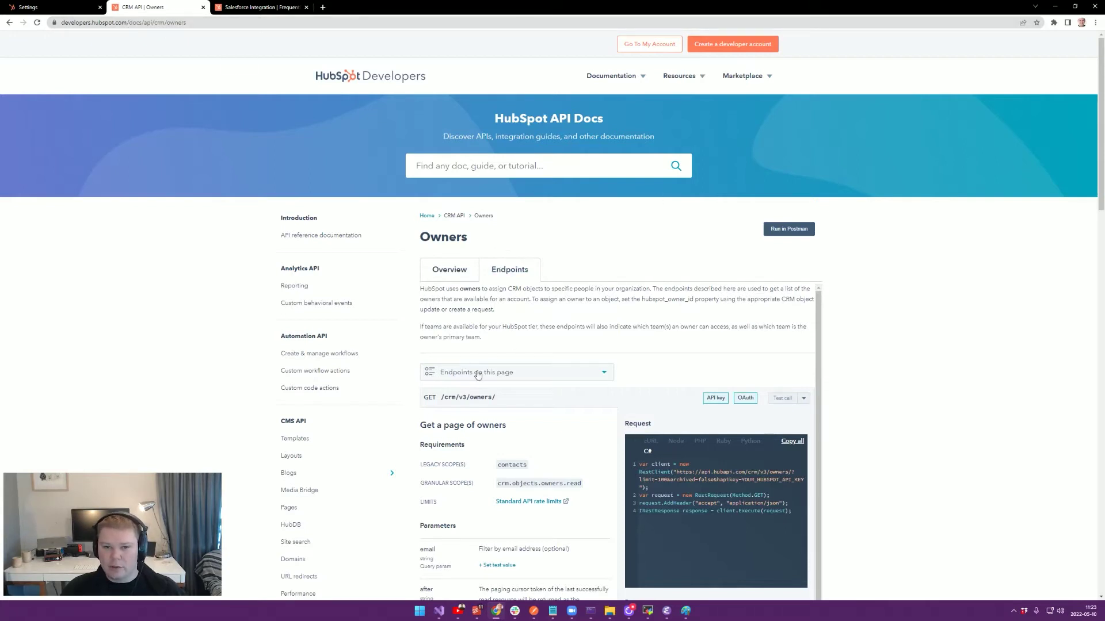
left_click(784, 398)
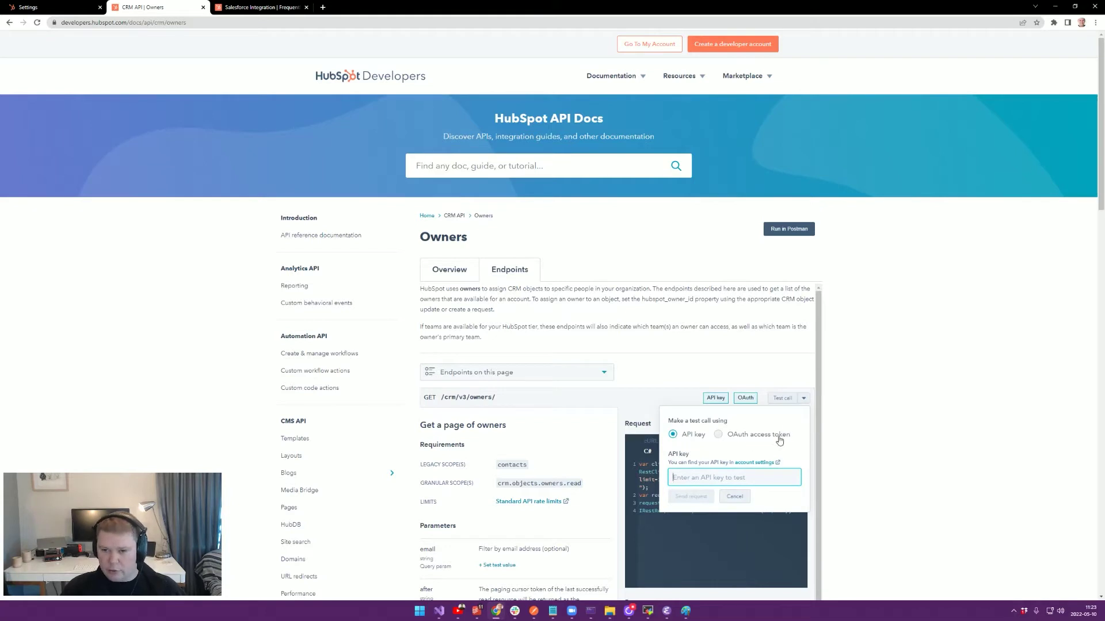
left_click(762, 435)
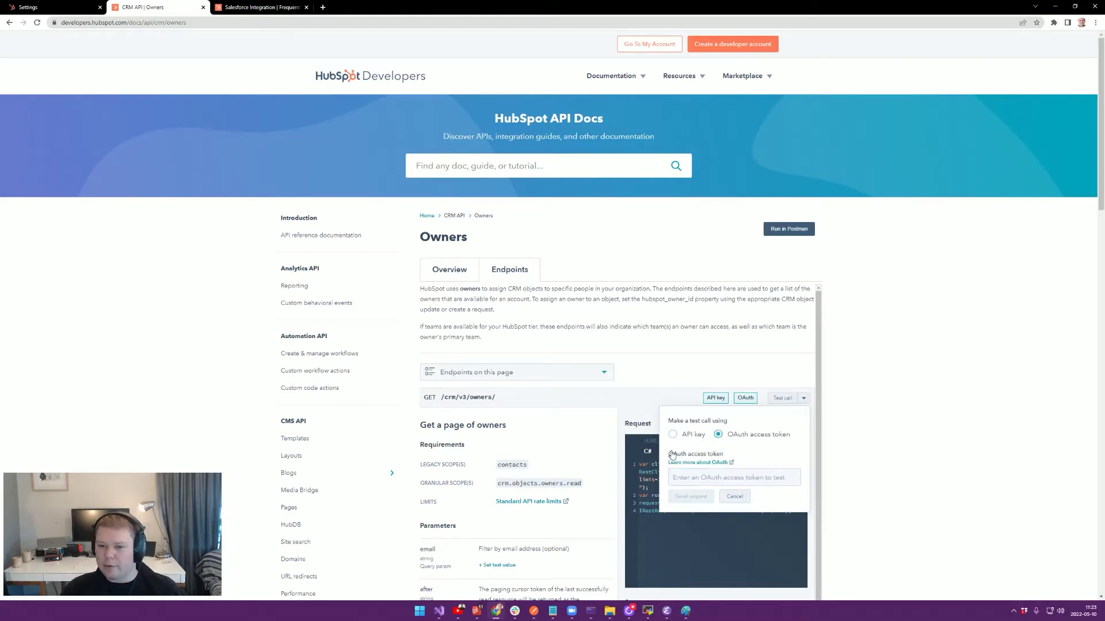
left_click(680, 435)
left_click(734, 478)
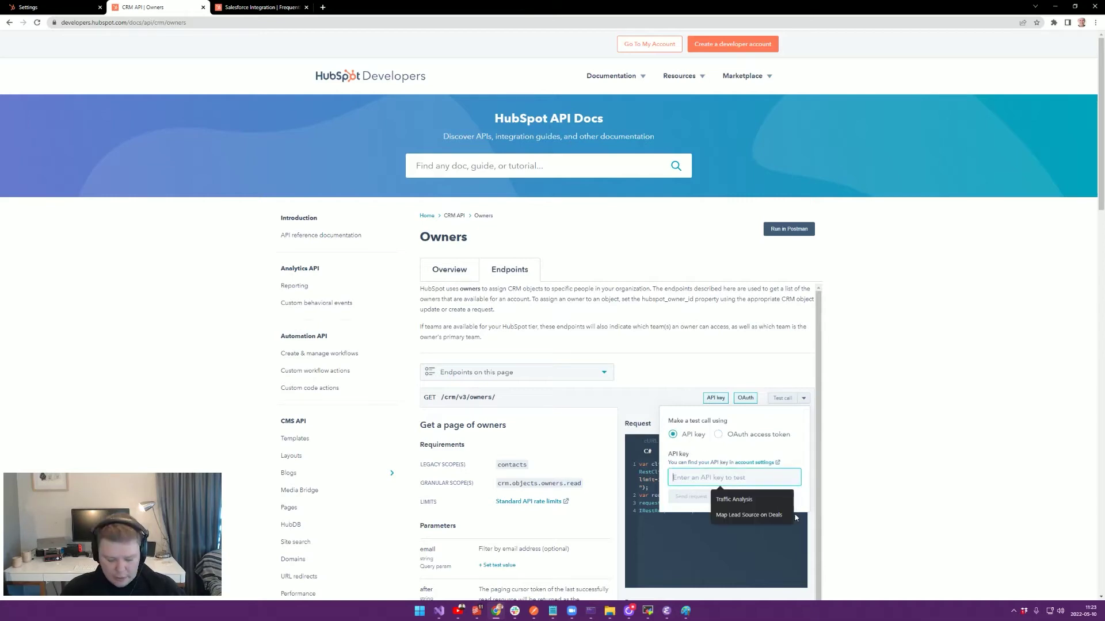
left_click(788, 513)
left_click(691, 496)
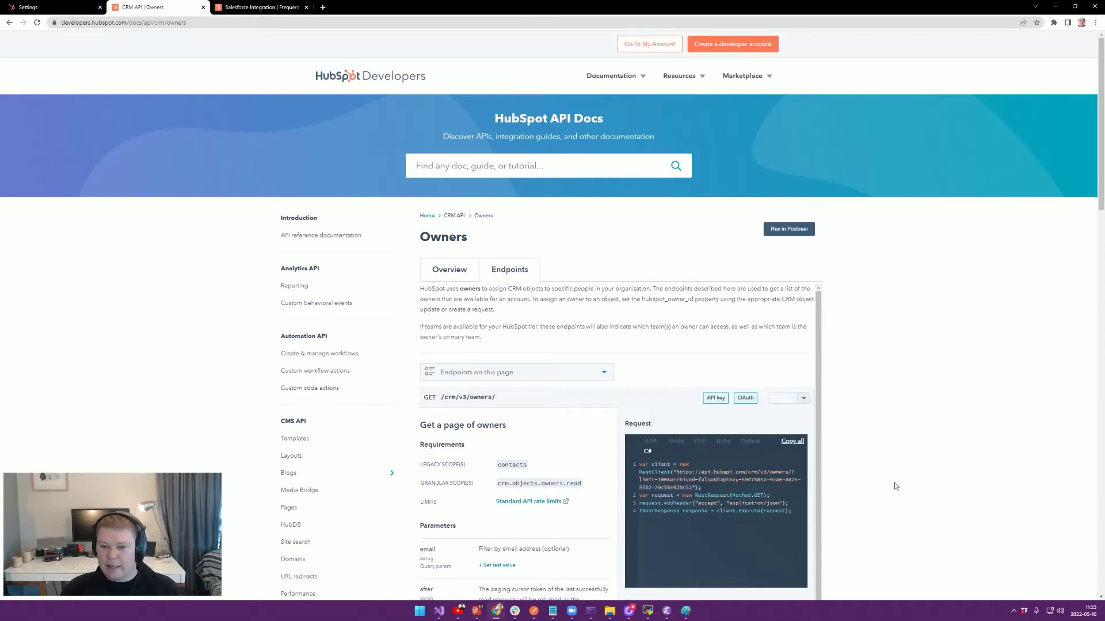
Look through the owner records in the response of the GET /crm/v3/owners/ test call.
scroll(869, 452, "down", 5)
scroll(858, 439, "down", 3)
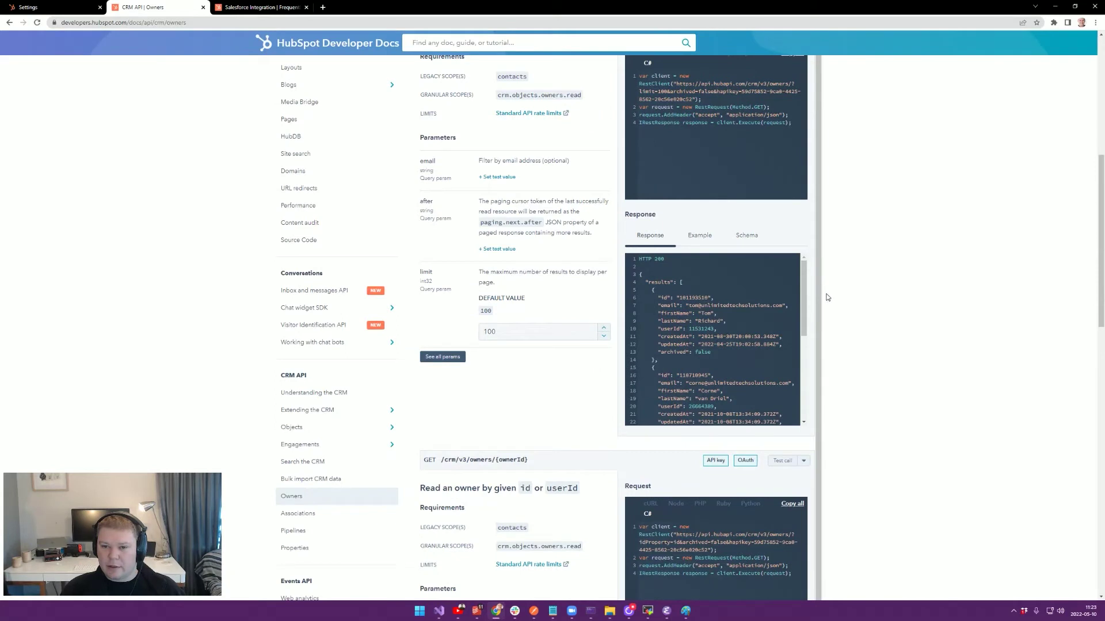
scroll(785, 324, "down", 2)
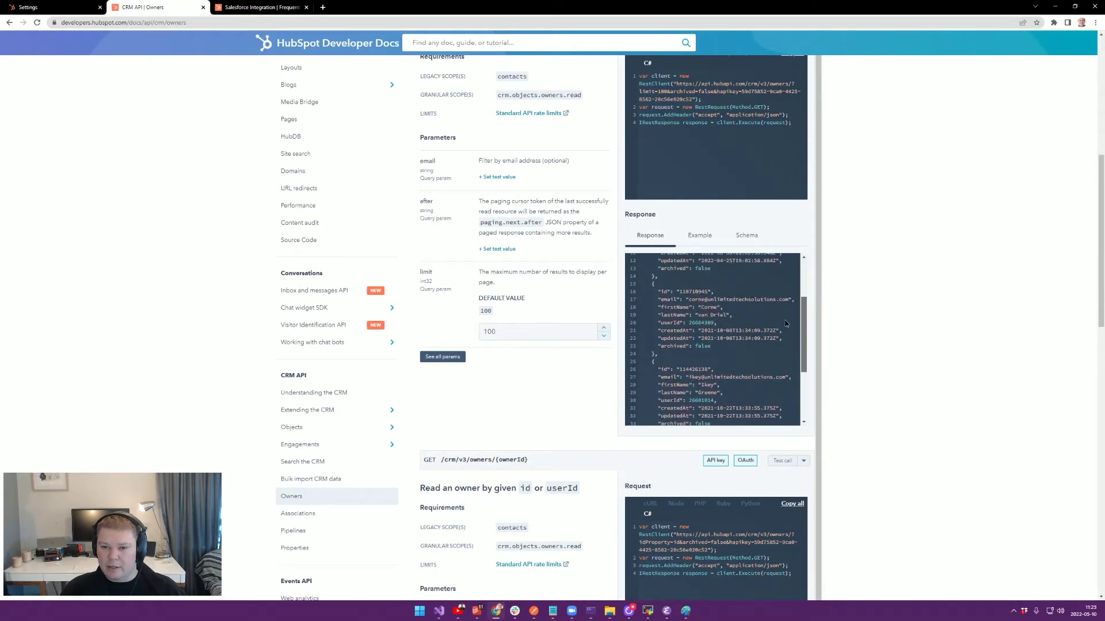
scroll(780, 283, "up", 4)
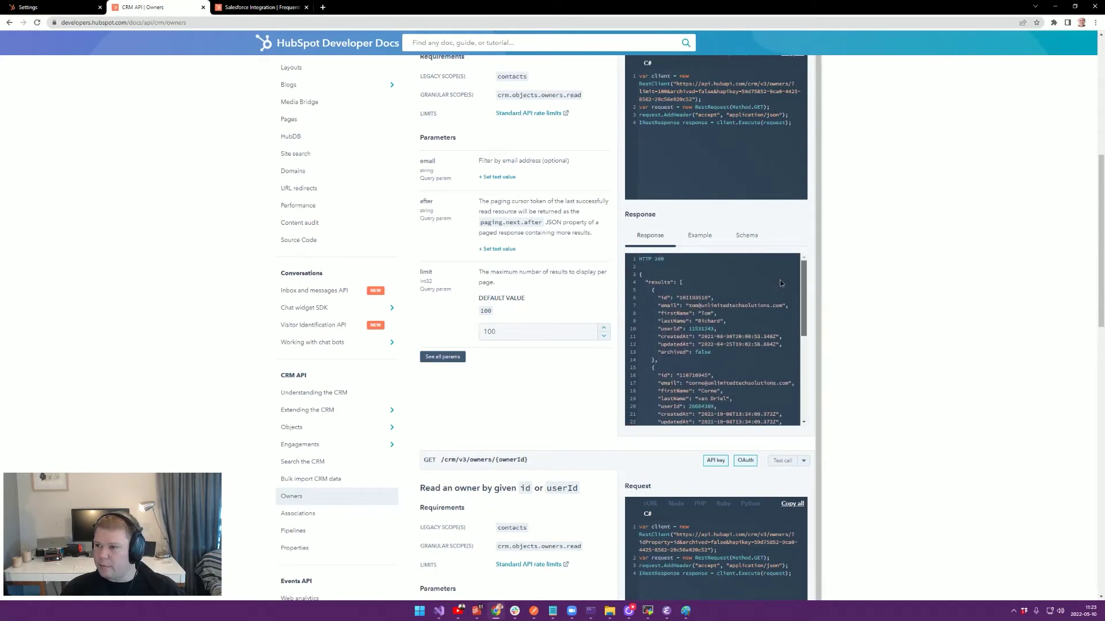
scroll(780, 283, "down", 4)
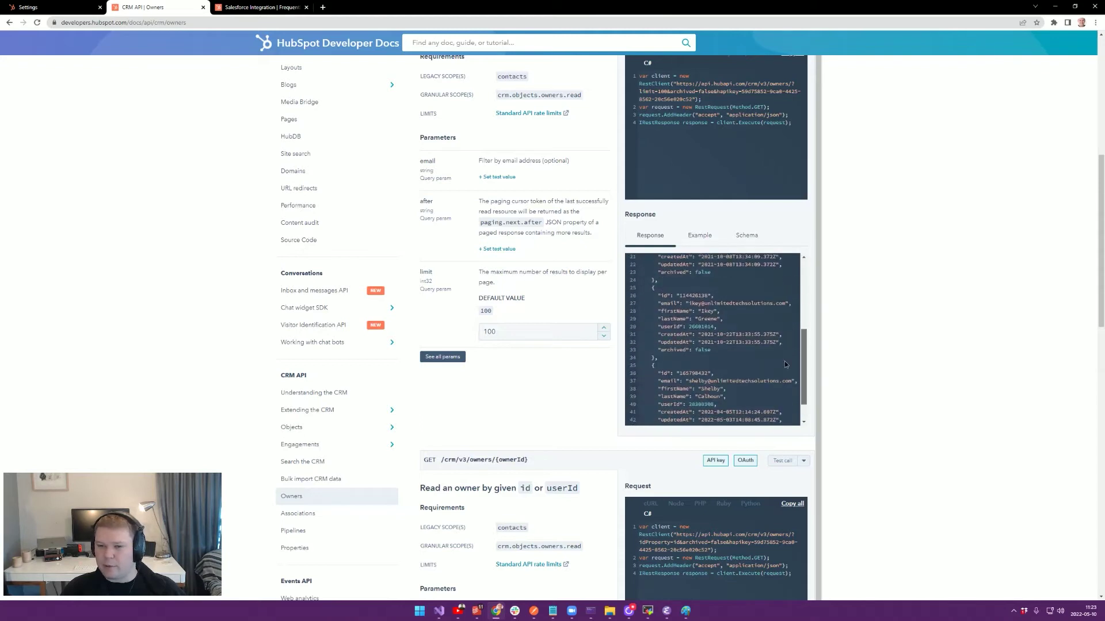
scroll(783, 339, "up", 4)
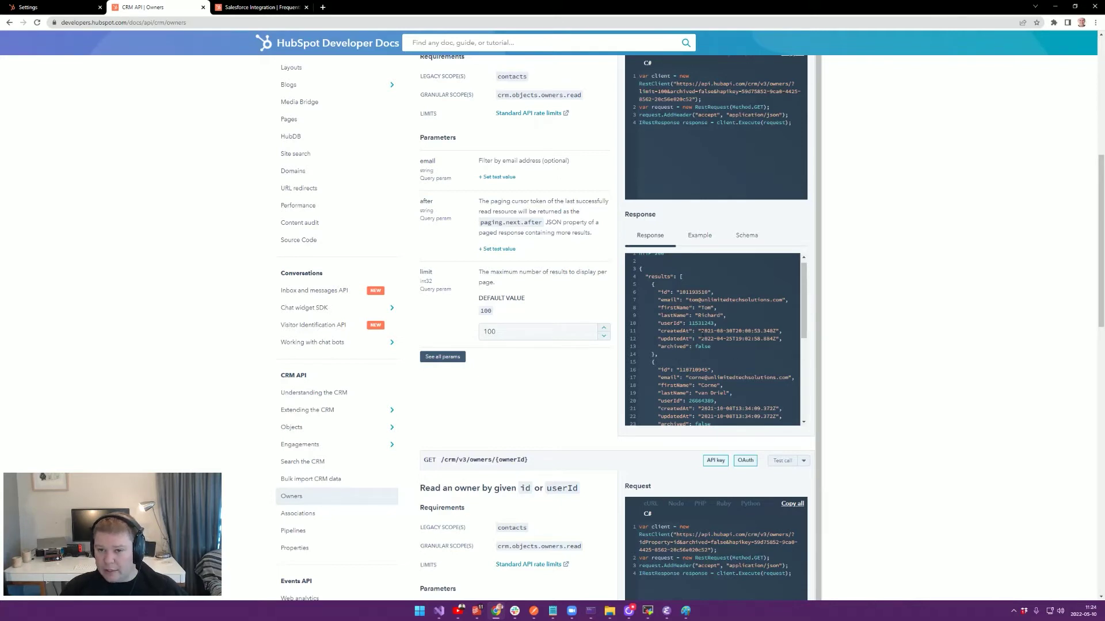
Highlight the userId values in the returned owner records, going through the response to the last owner.
double_click(702, 323)
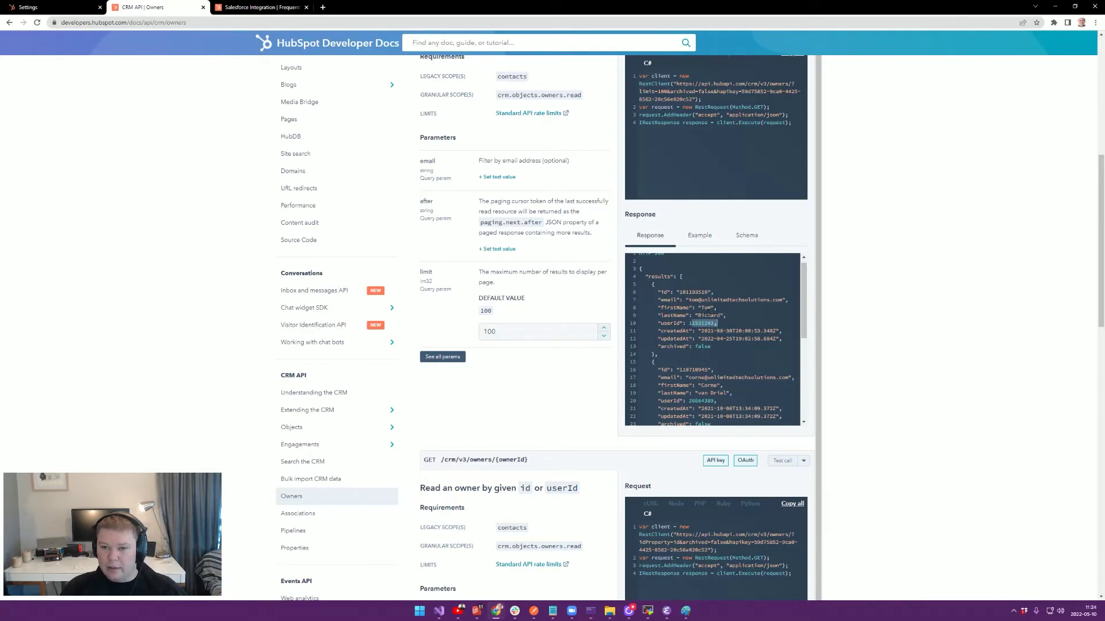
scroll(708, 312, "down", 1)
left_click_drag(692, 358, 719, 374)
scroll(716, 356, "down", 2)
scroll(714, 349, "down", 2)
scroll(731, 326, "down", 1)
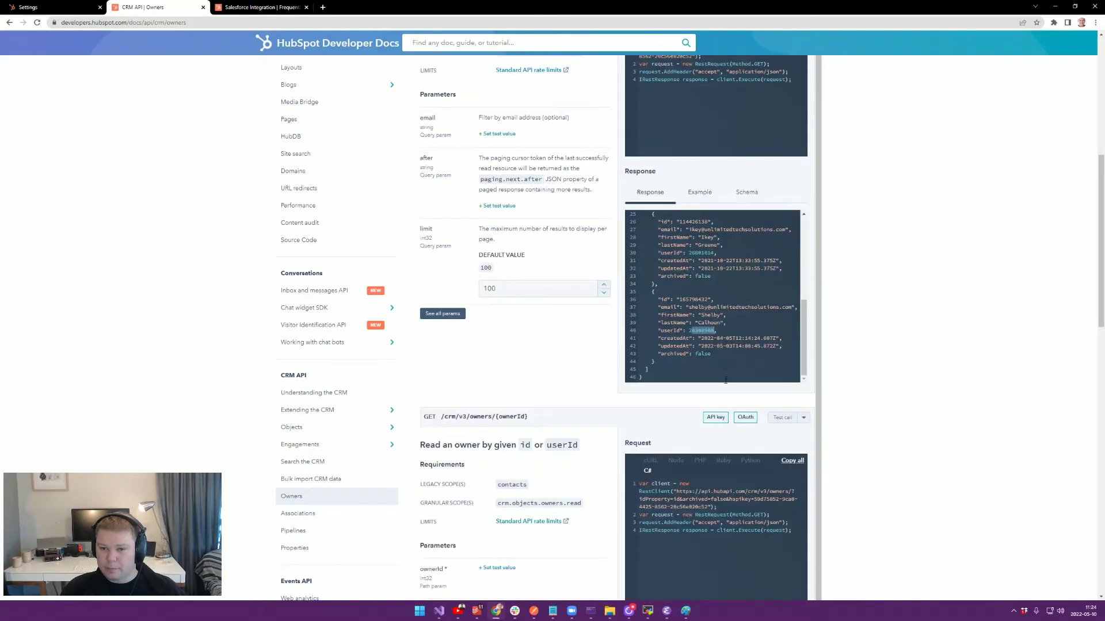
Highlight the first owner's complete record in the response and its userId value.
scroll(731, 326, "up", 4)
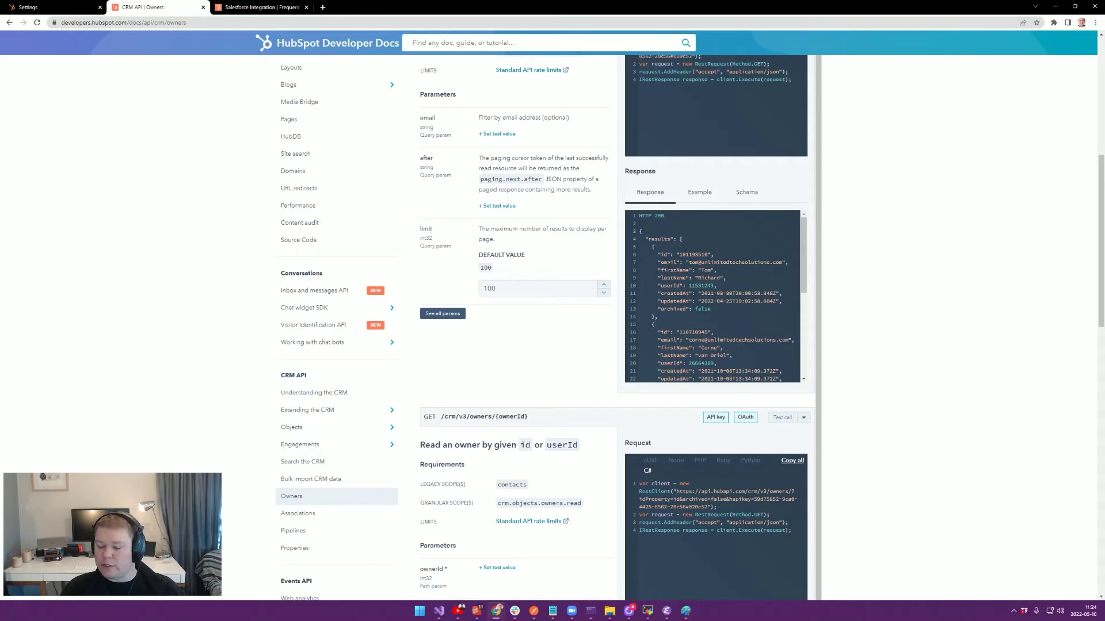
left_click_drag(651, 247, 658, 317)
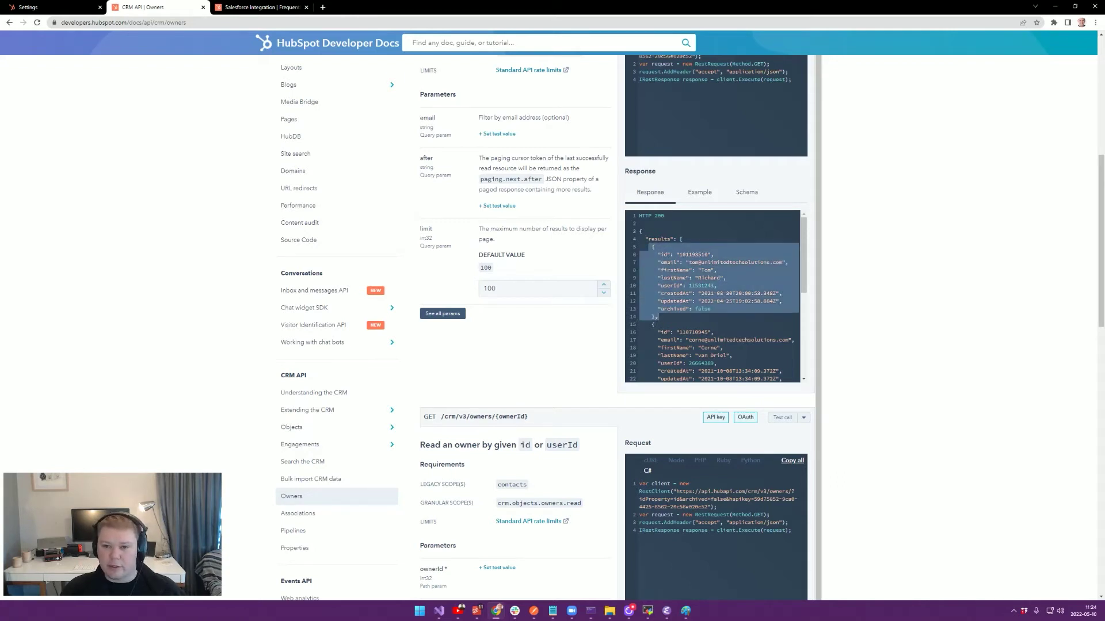
left_click(733, 290)
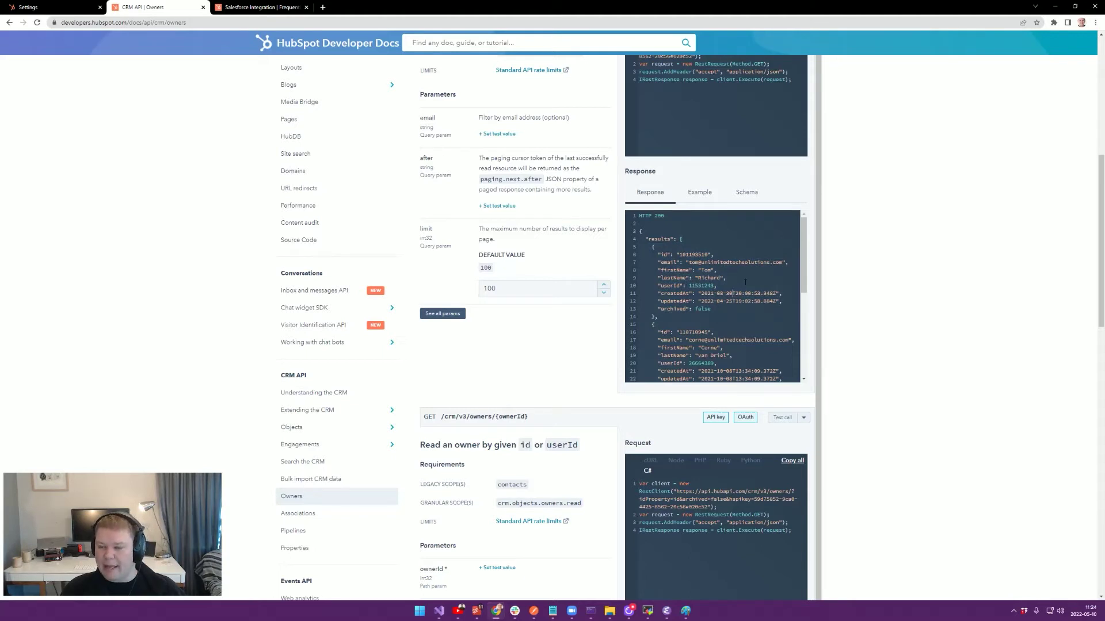
left_click_drag(689, 285, 717, 286)
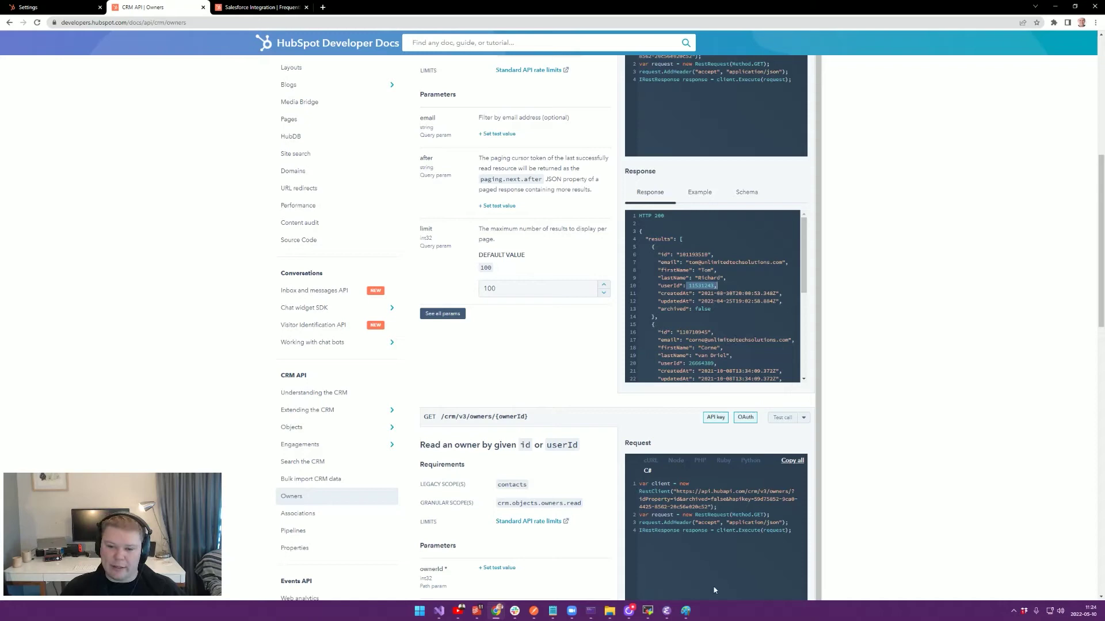
Switch to Paint and view the redacted spreadsheet screenshot of exported owners with their userId and team columns.
left_click(685, 611)
left_click(730, 569)
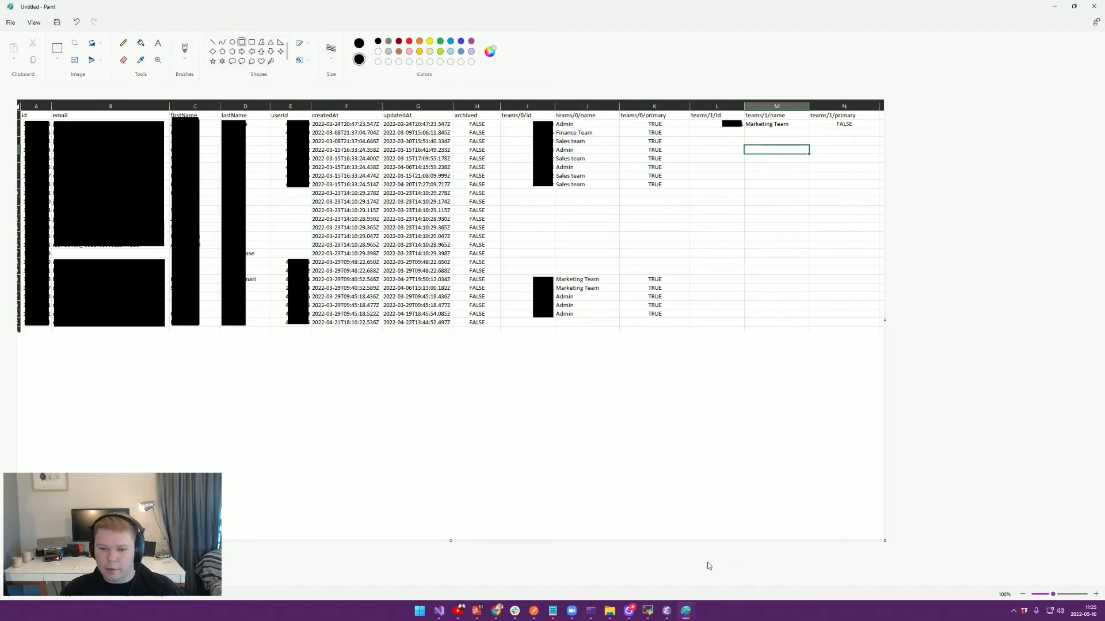
Switch to the other Paint window and view the redacted contacts screenshot with Salesforce-labelled contact owners.
left_click(685, 613)
left_click(638, 566)
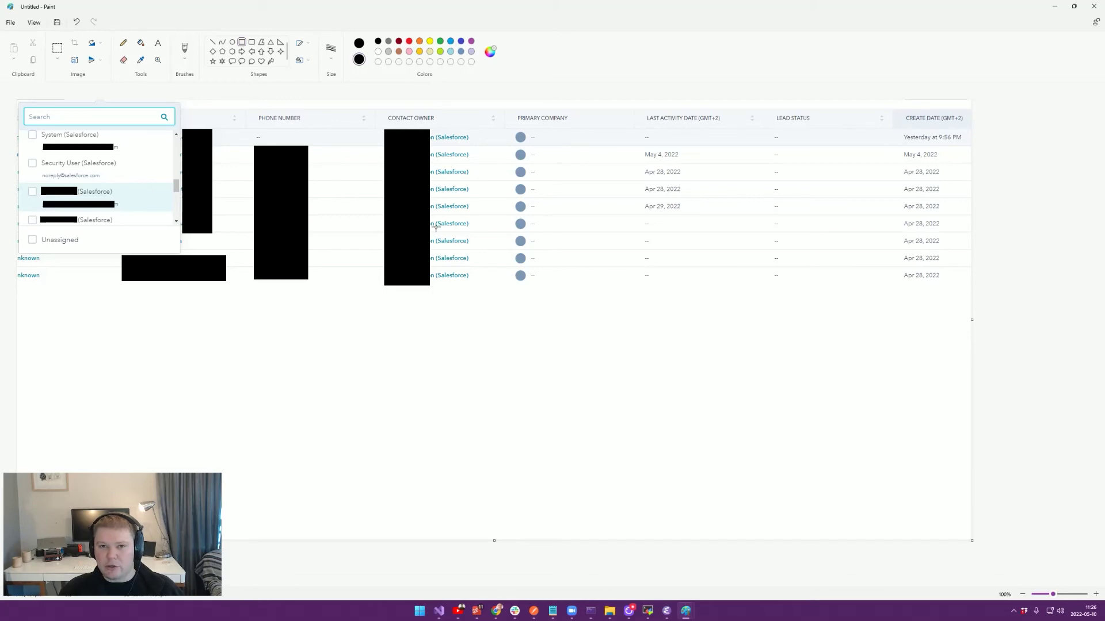
Return to the HubSpot Owners API docs in Chrome and highlight the owner records in the GET /crm/v3/owners/ response.
left_click(496, 610)
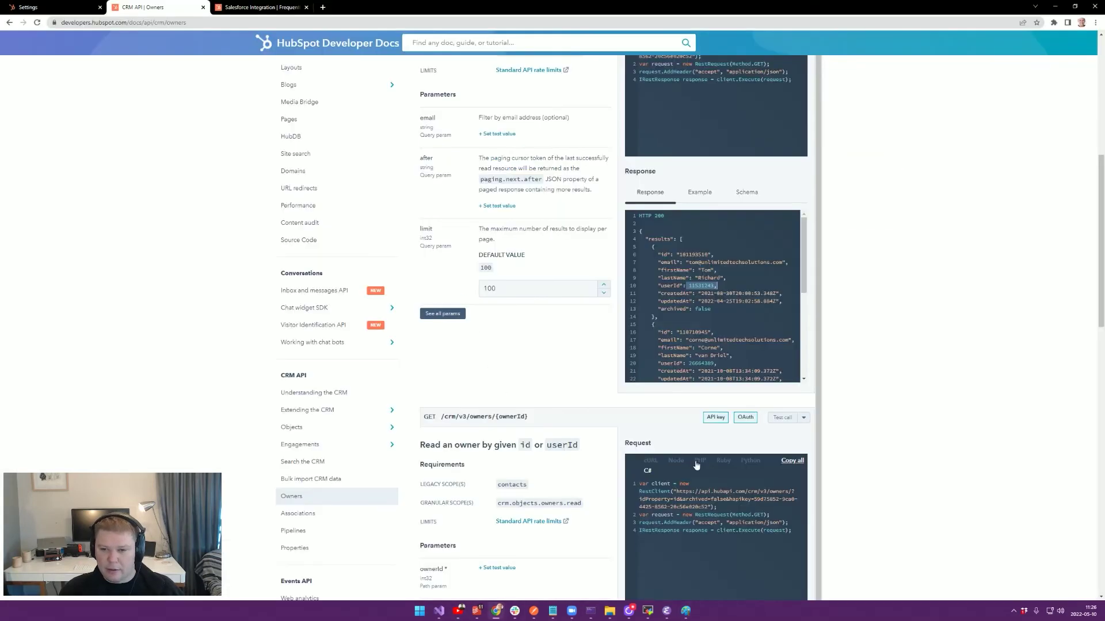
left_click(717, 270)
scroll(693, 314, "down", 6)
left_click_drag(640, 232, 698, 348)
scroll(675, 217, "up", 5)
scroll(848, 197, "up", 2)
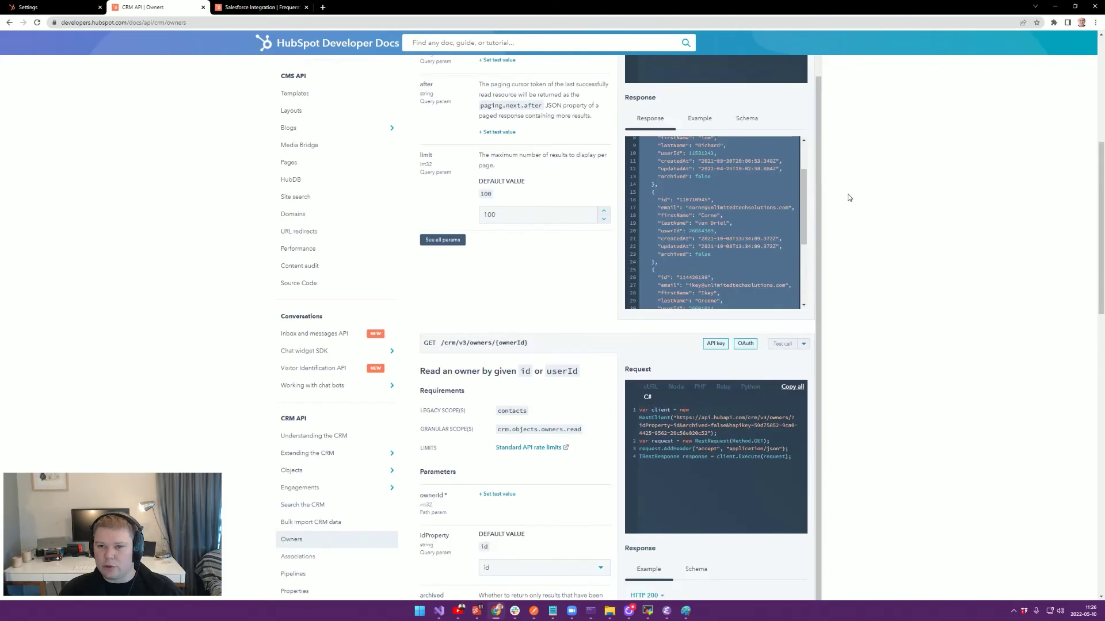
Examine the userId and email fields of the second and third owners in the response.
left_click(705, 232)
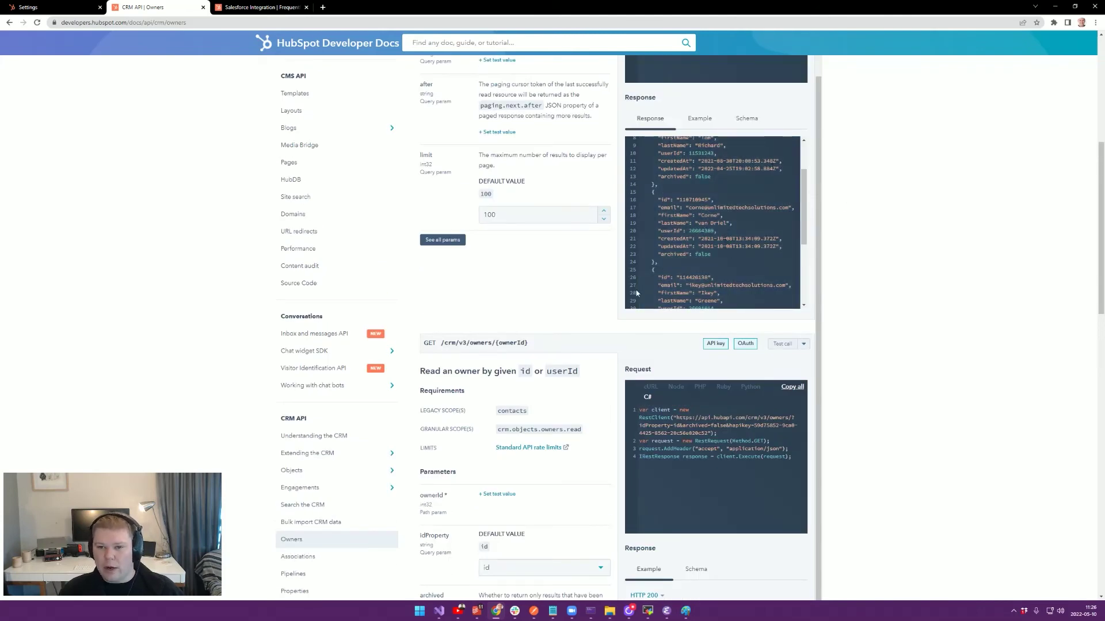
scroll(636, 293, "down", 1)
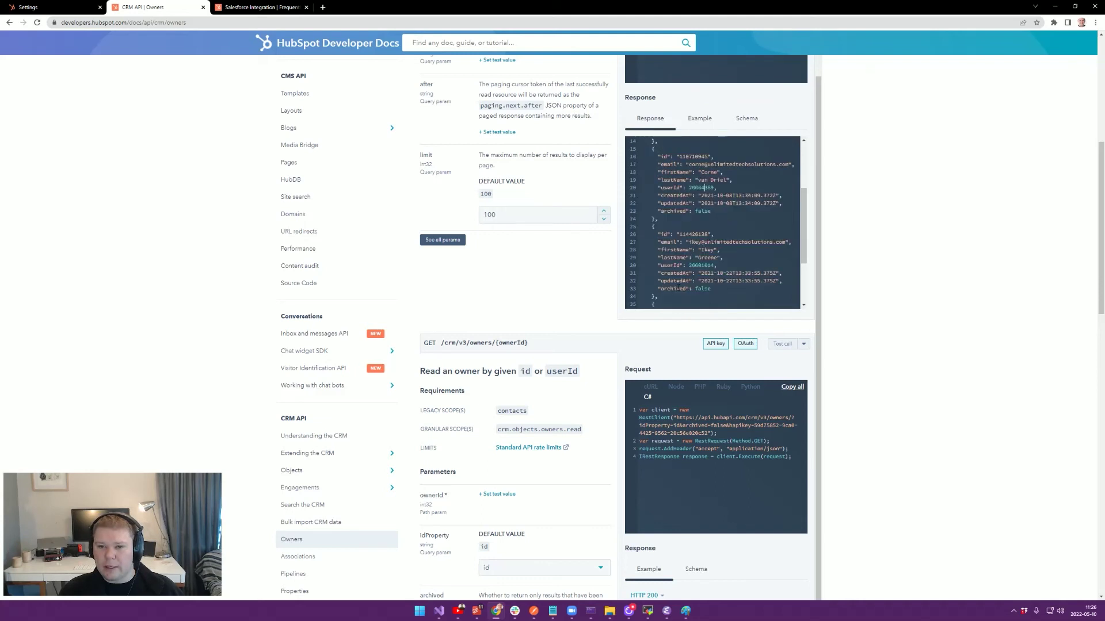
double_click(707, 257)
left_click(694, 242)
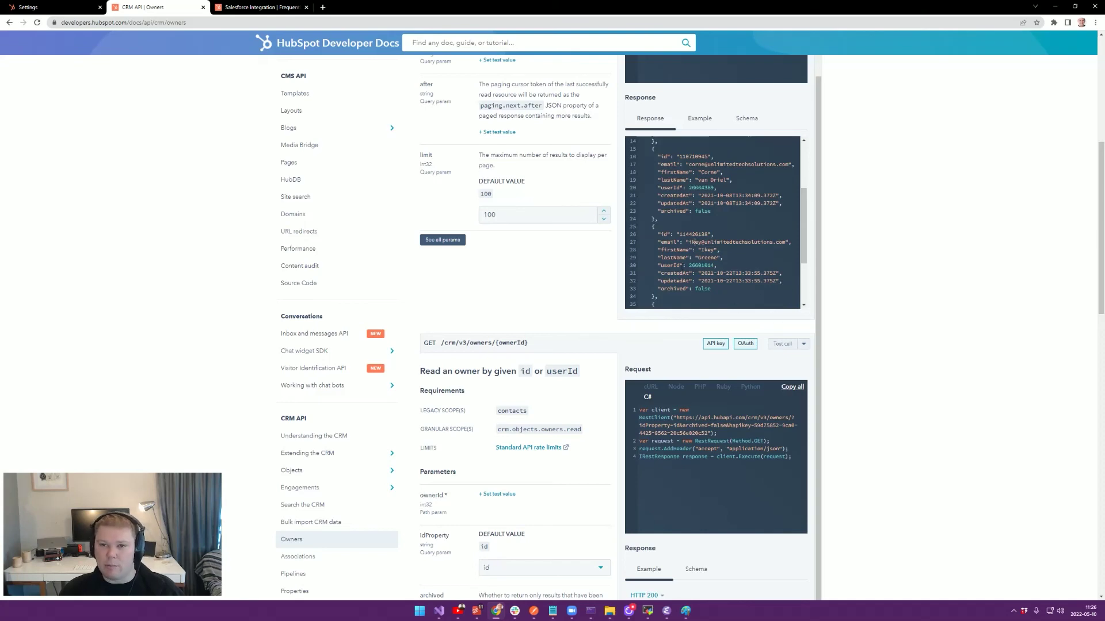
scroll(759, 299, "up", 10)
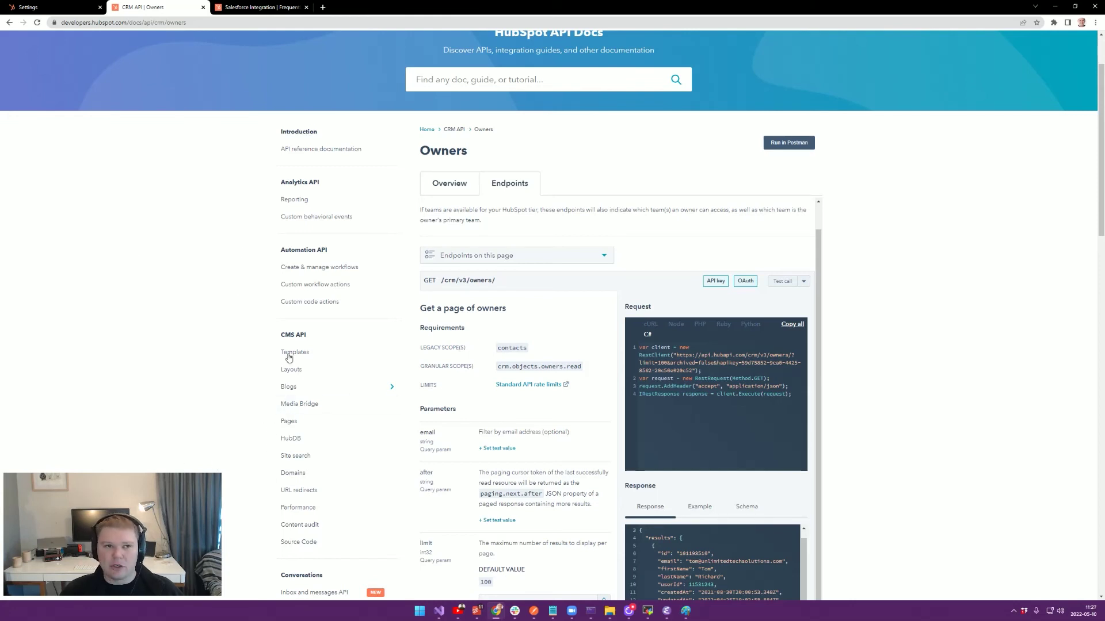
Open the HubSpot contacts list, select all contacts on the page and open their bulk edit dialog.
left_click(40, 11)
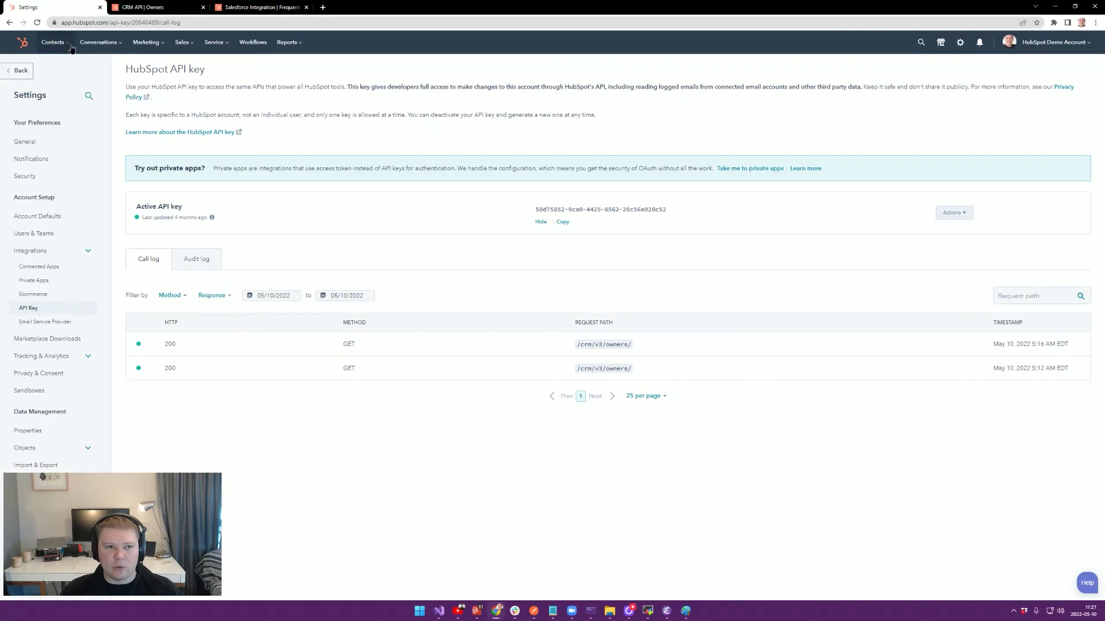
left_click(55, 63)
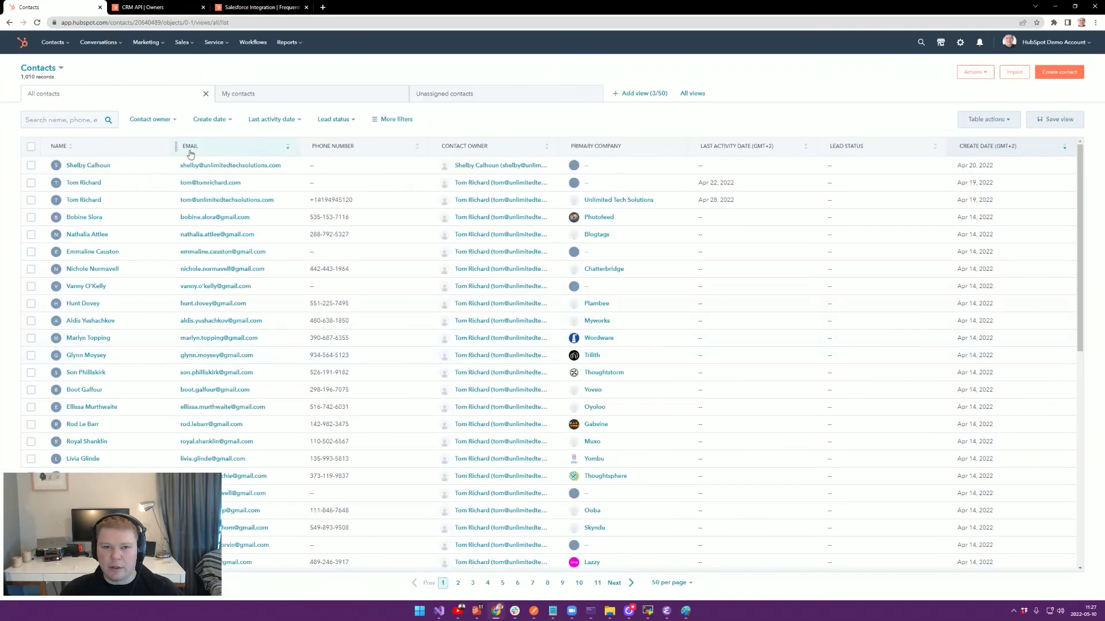
left_click(31, 147)
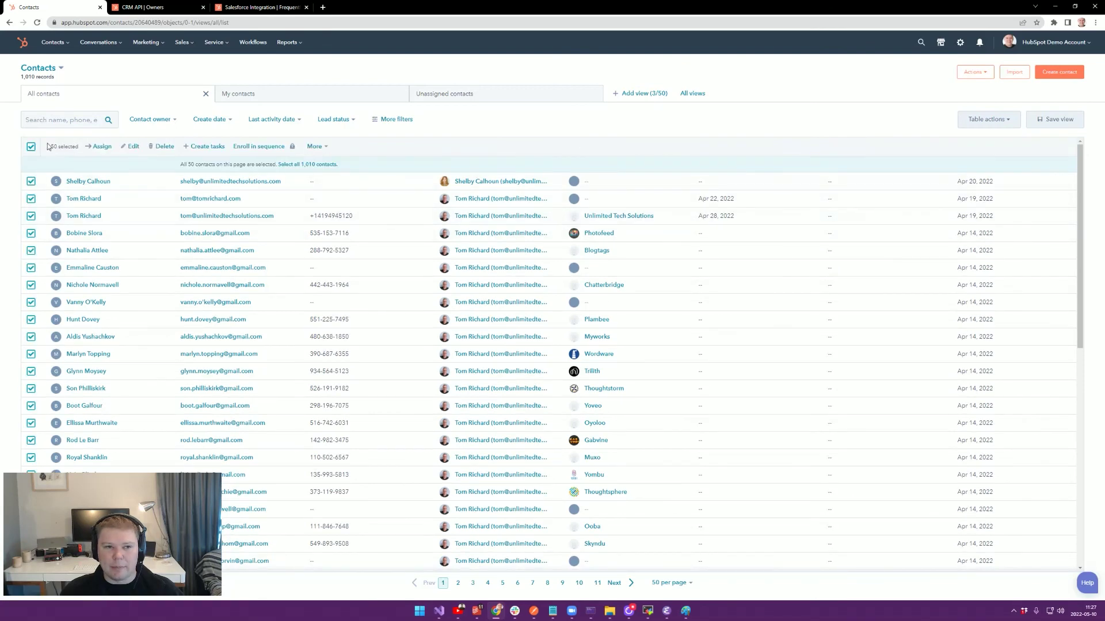
left_click(131, 146)
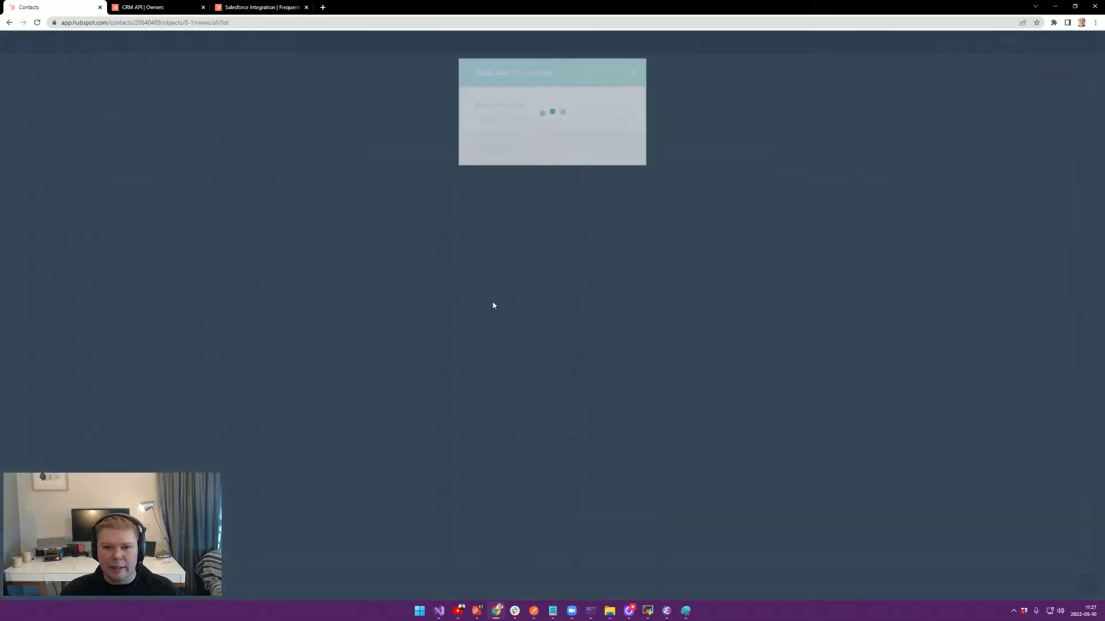
Pick Contact owner as the property to update, look through the assignable owners, and leave the bulk edit without saving, clearing the contact selection.
left_click(554, 122)
scroll(535, 224, "down", 2)
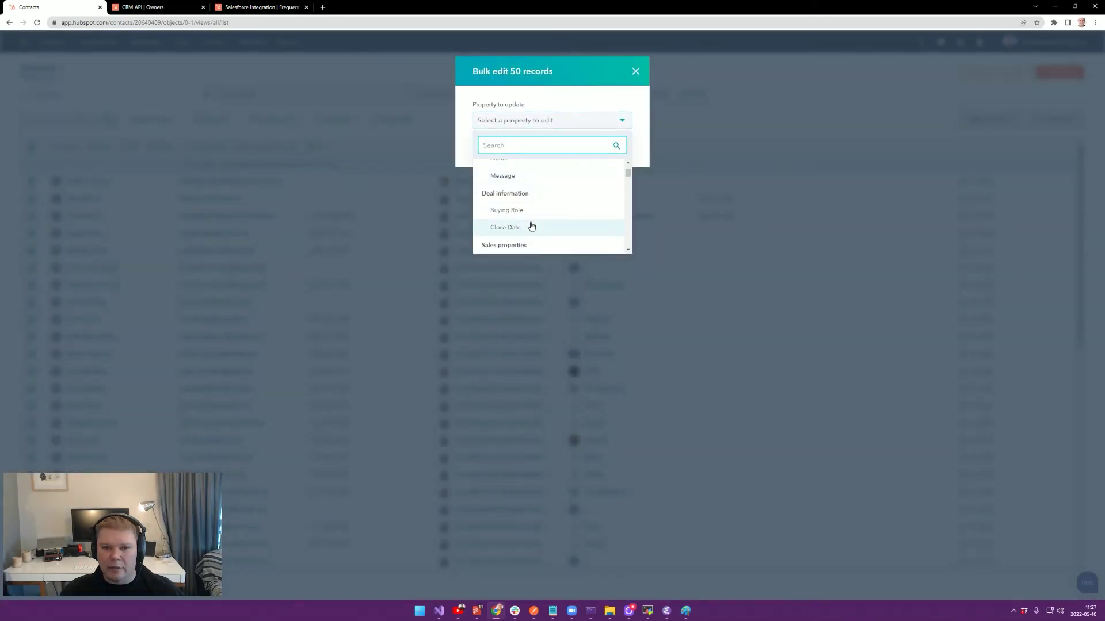
scroll(531, 226, "up", 3)
left_click(531, 191)
left_click(531, 167)
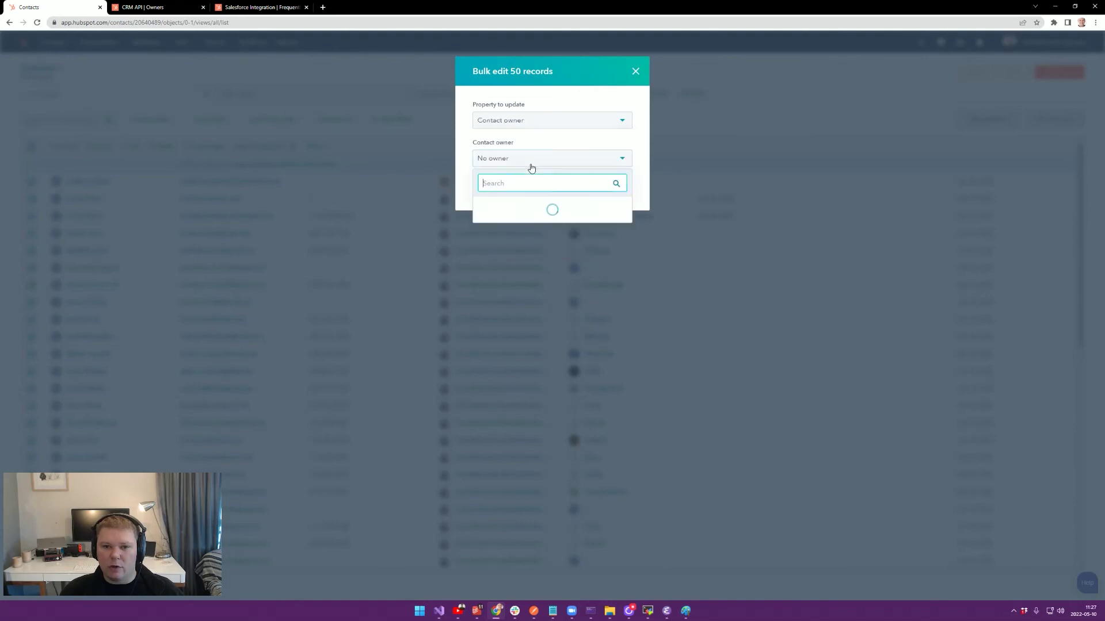
scroll(522, 256, "down", 3)
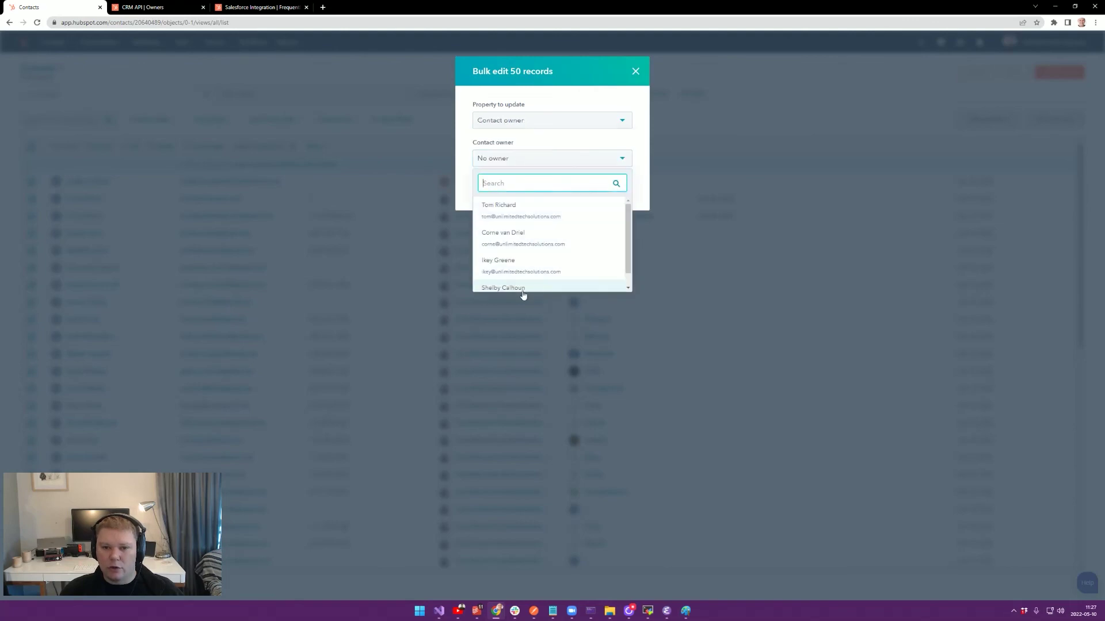
left_click(570, 143)
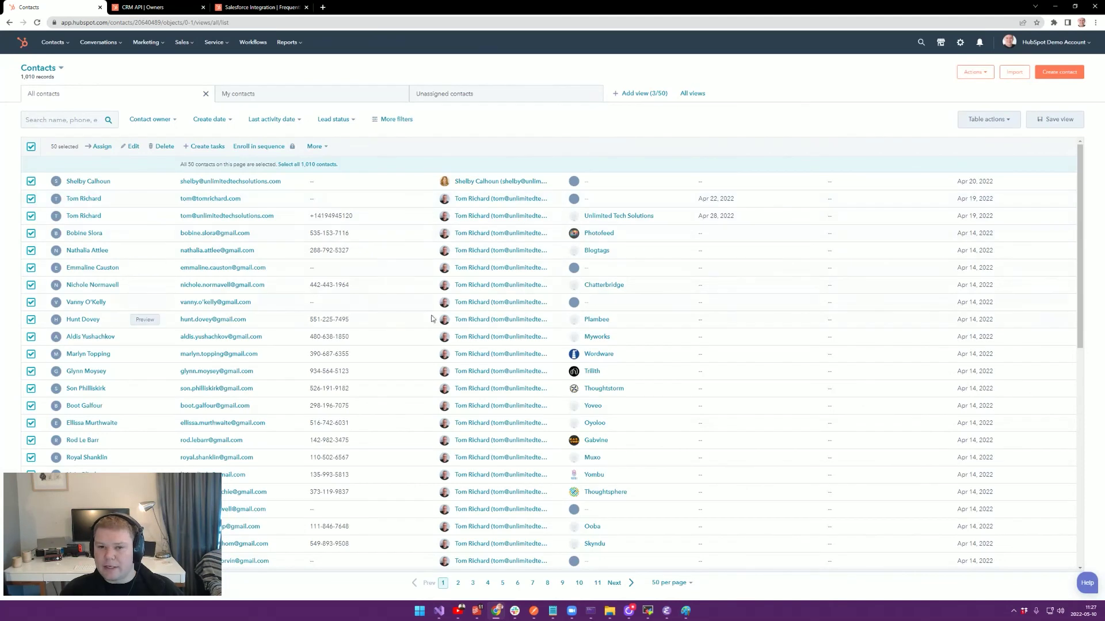
left_click(30, 148)
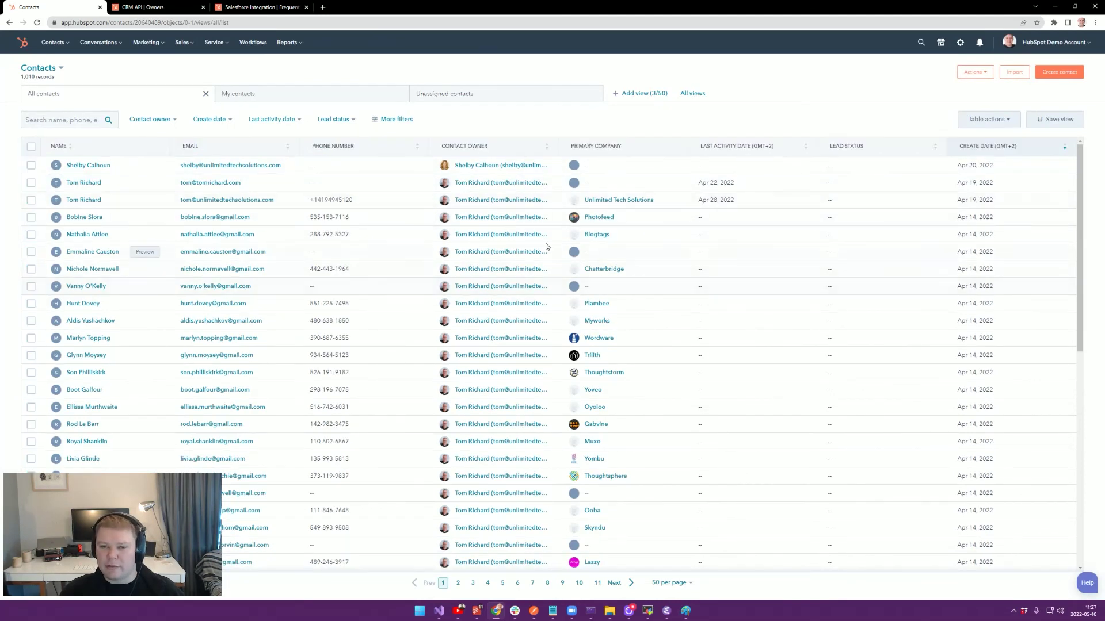